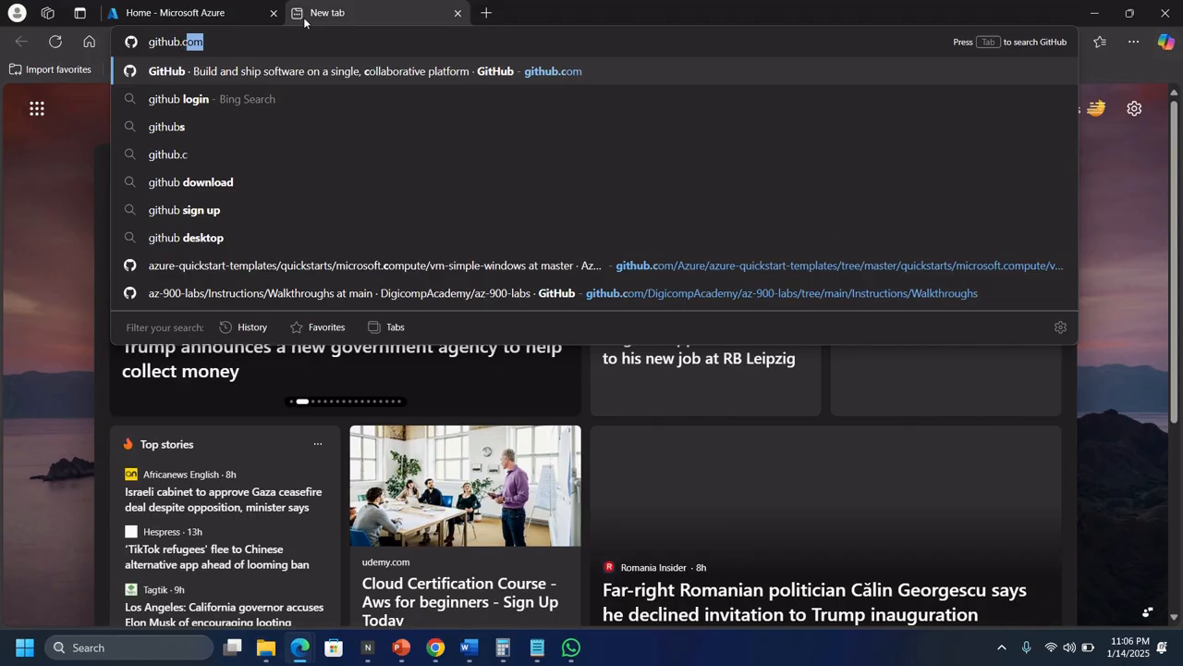
- Open the Azure quickstart templates repository at github.com/azure/azure-quickstart-templates
{"action": "type", "text": "com/"}
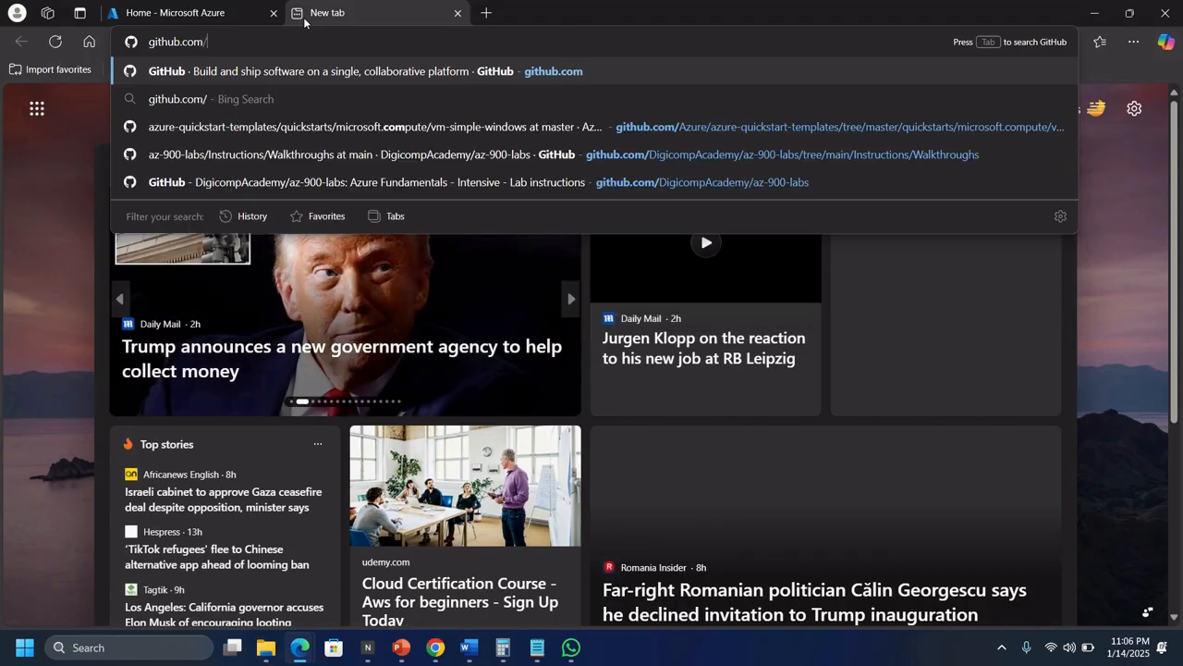
{"action": "type", "text": "azure"}
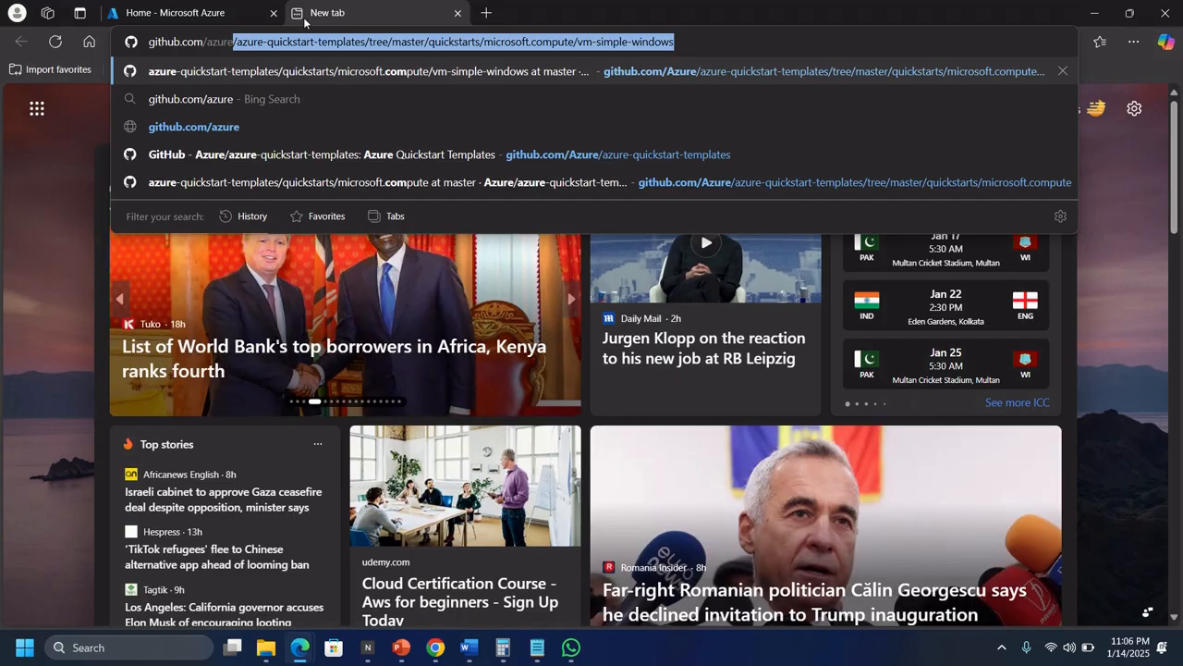
{"action": "type", "text": "/"}
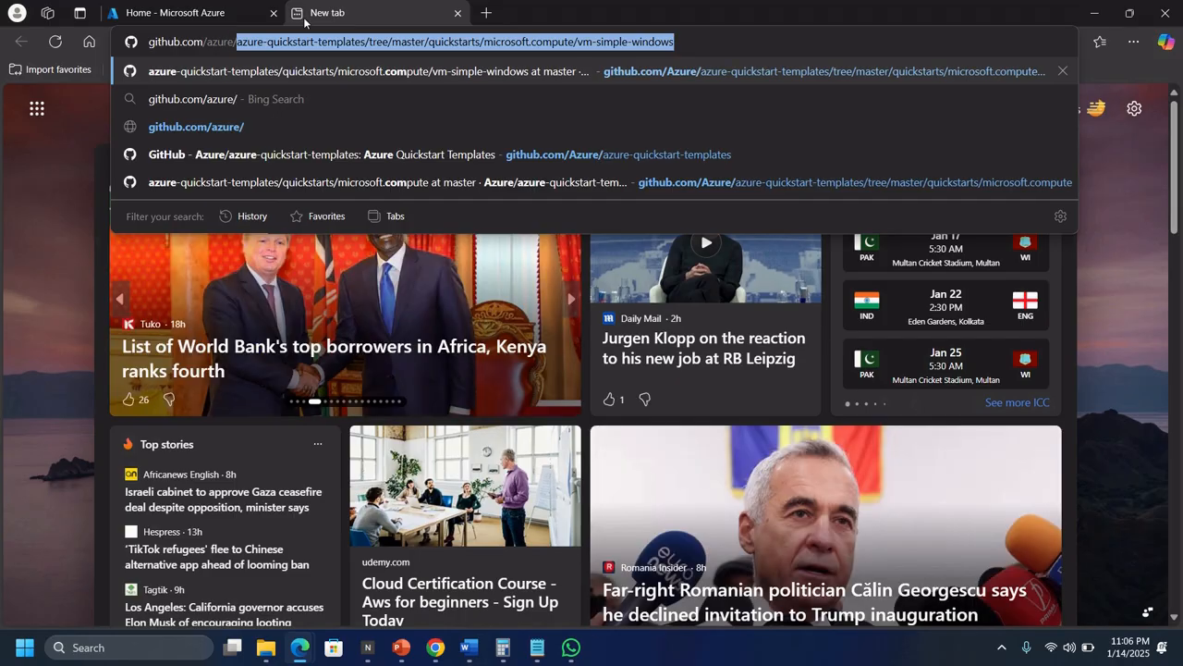
{"action": "type", "text": "q"}
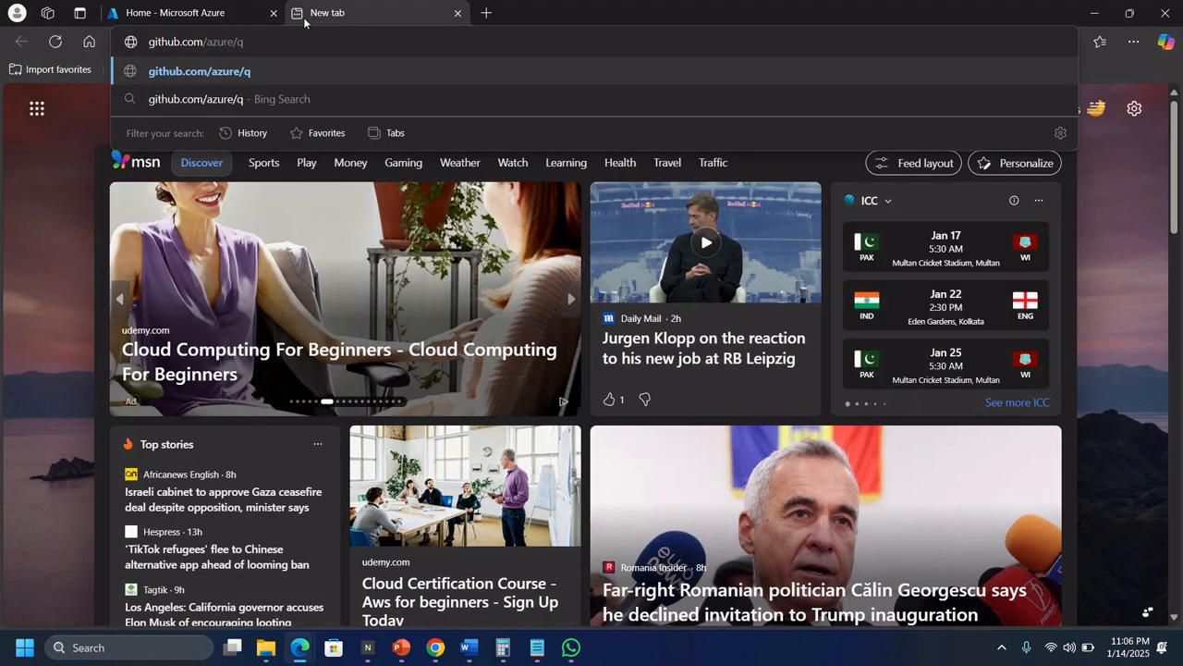
{"action": "key", "text": "BackSpace"}
{"action": "type", "text": "az"}
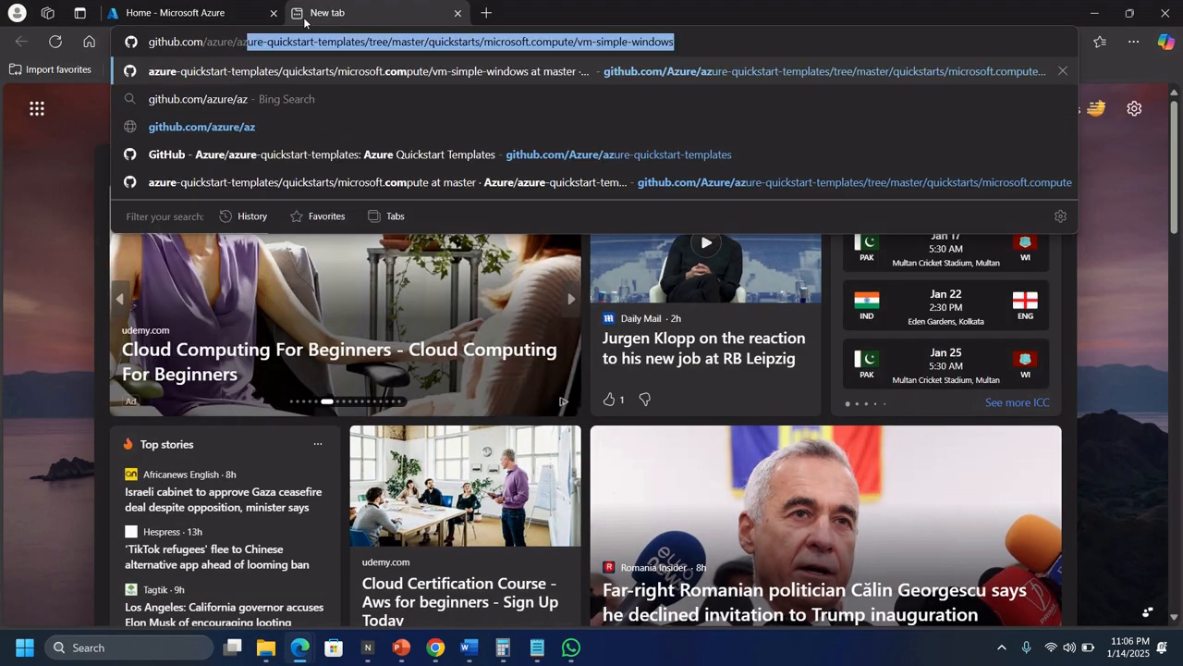
{"action": "type", "text": "ure"}
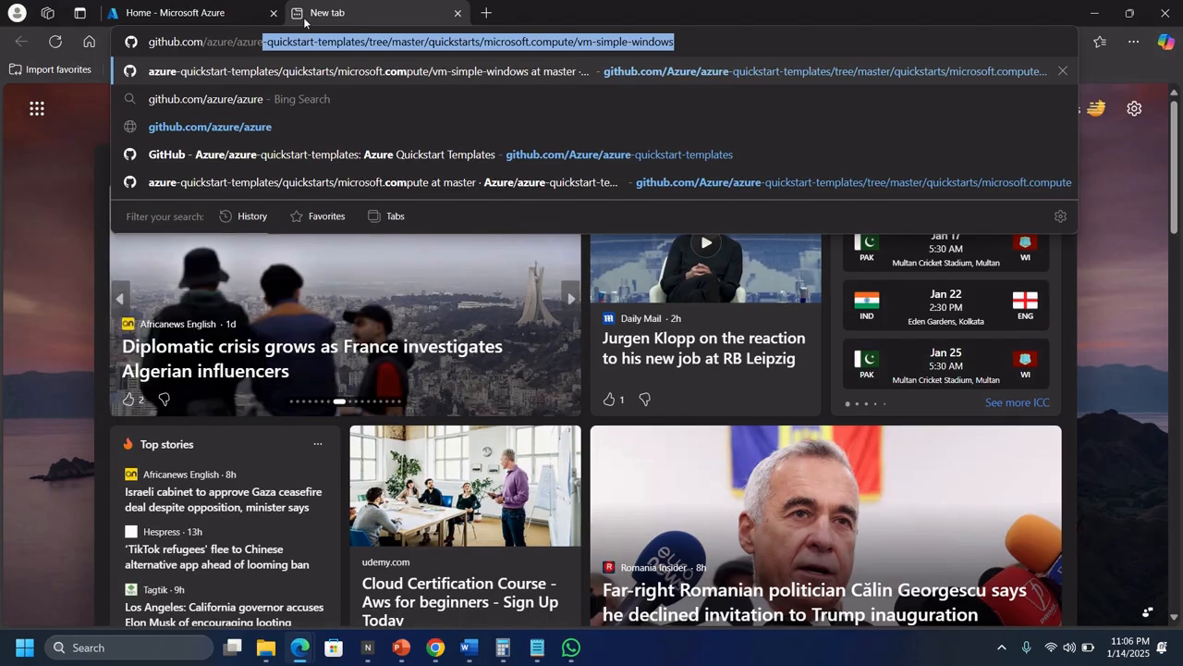
{"action": "type", "text": "-quicks"}
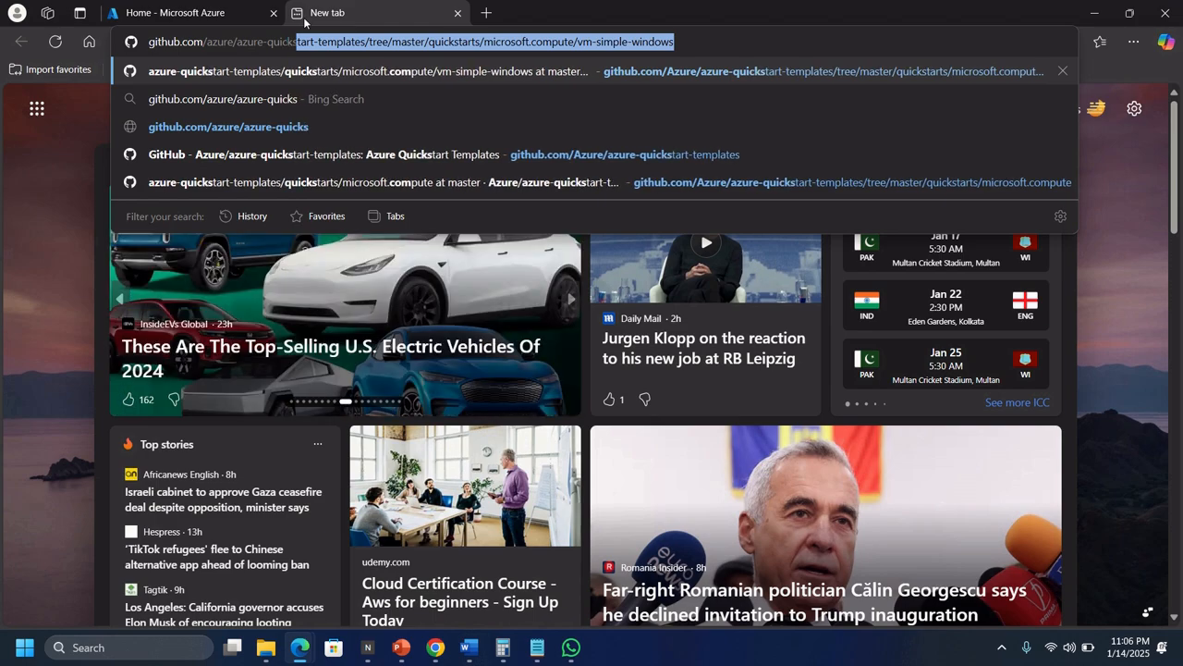
{"action": "type", "text": "ta"}
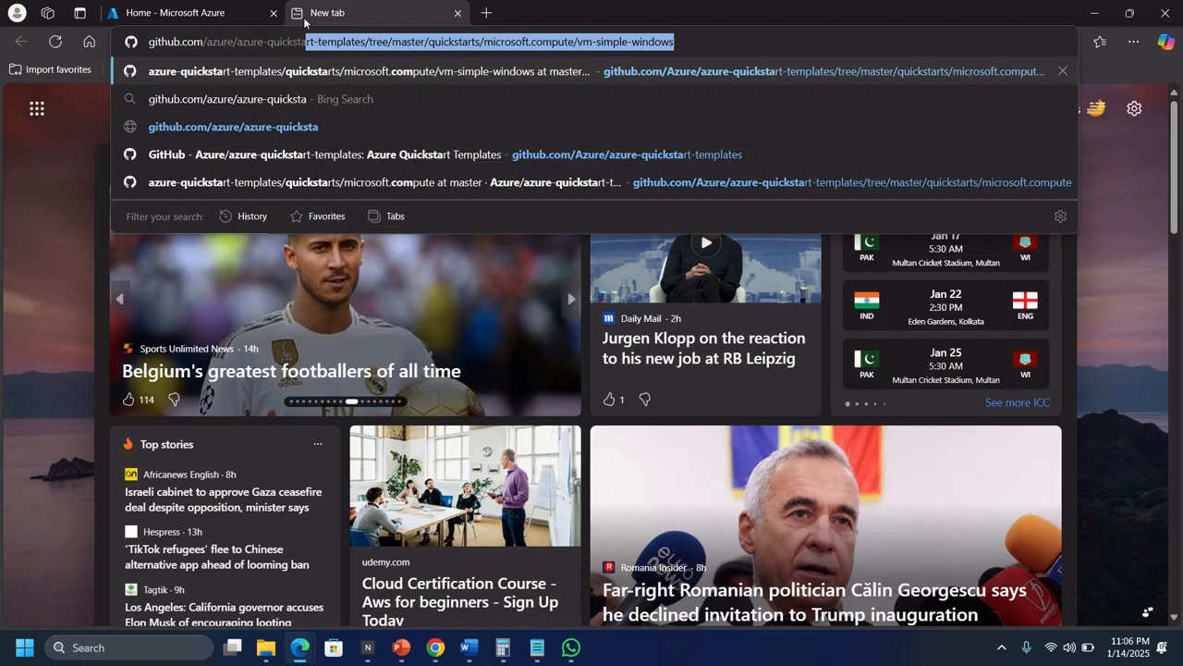
{"action": "type", "text": "rt"}
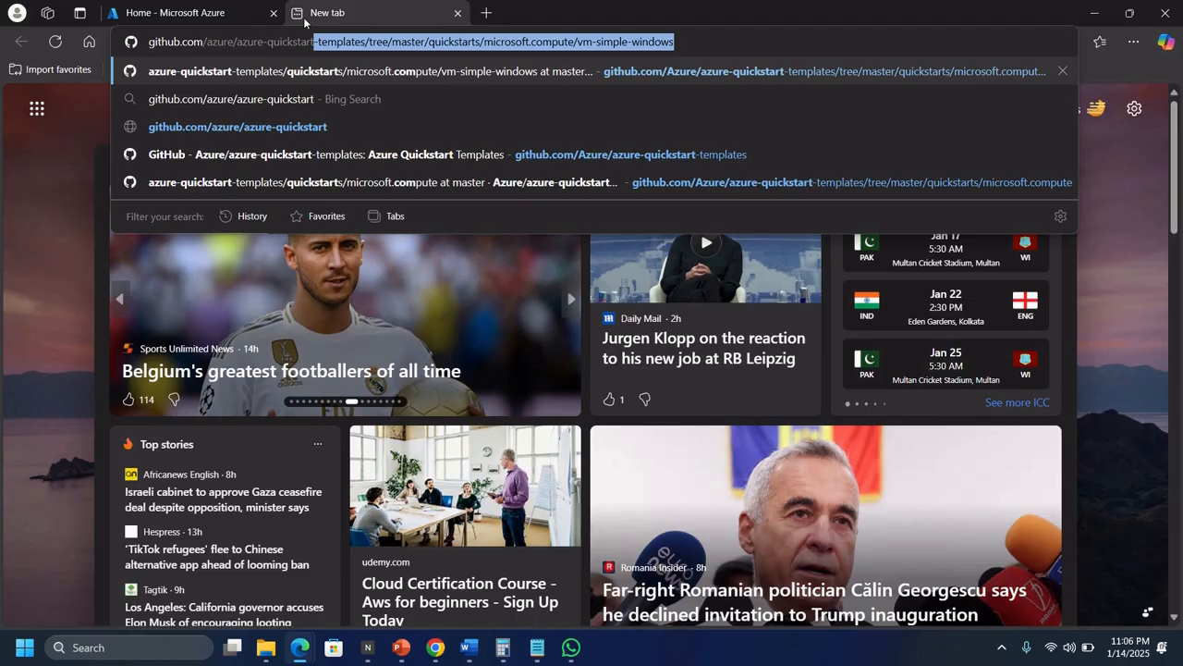
{"action": "type", "text": "-te"}
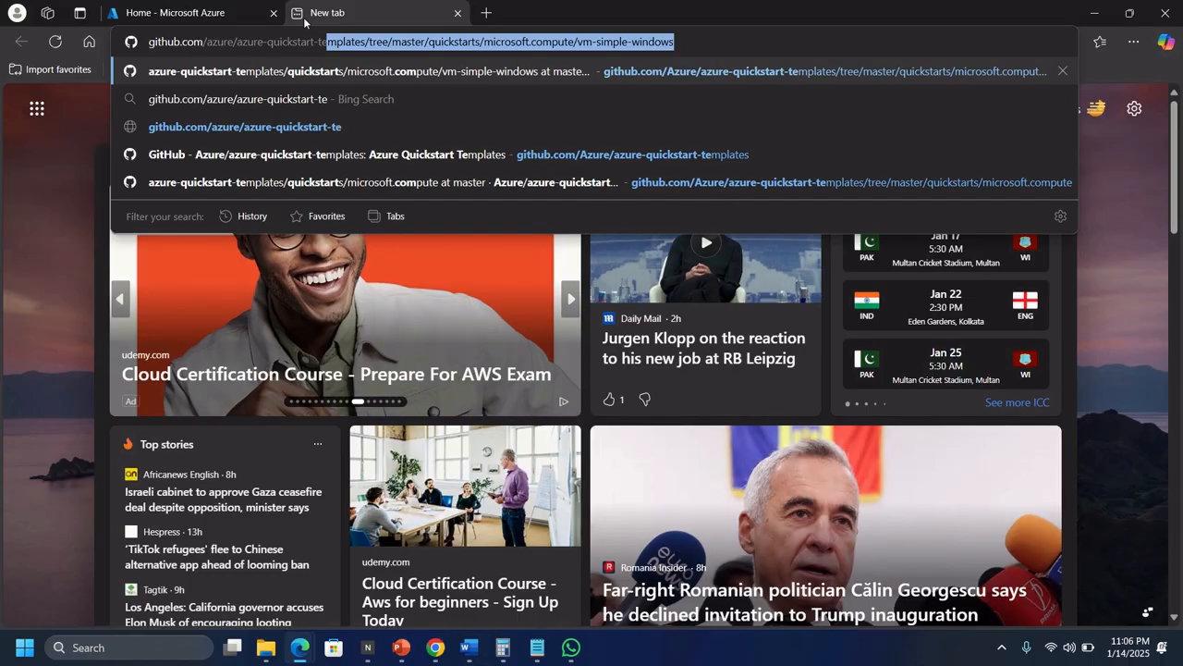
{"action": "type", "text": "mplate"}
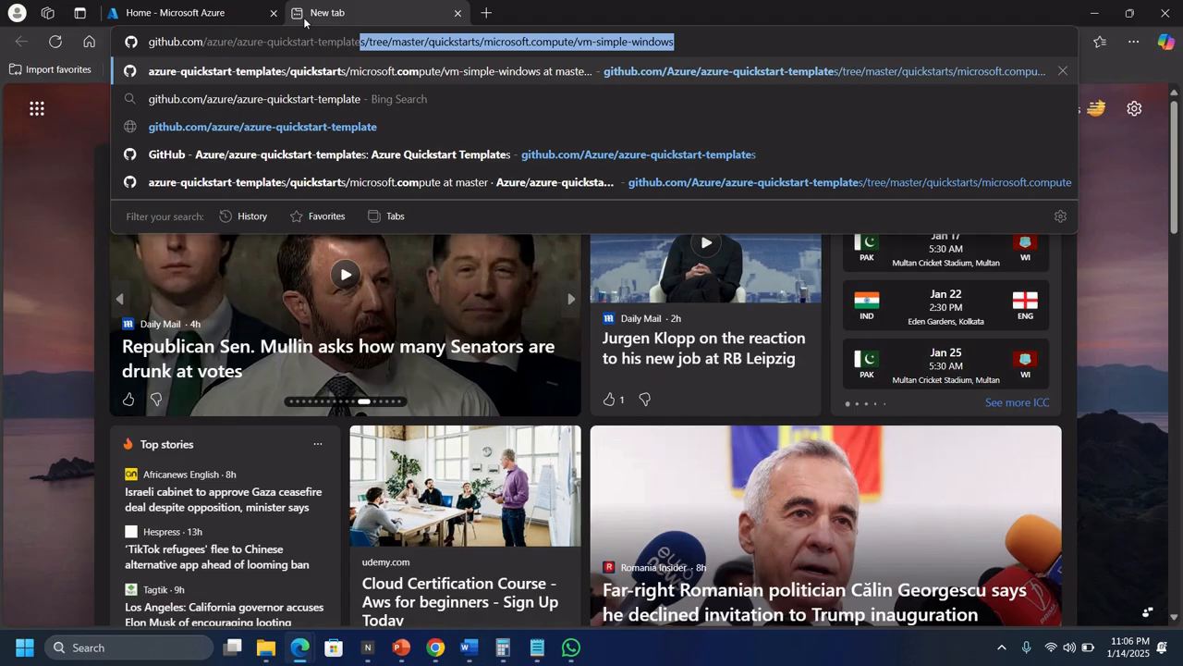
{"action": "type", "text": "s"}
{"action": "key", "text": "Delete"}
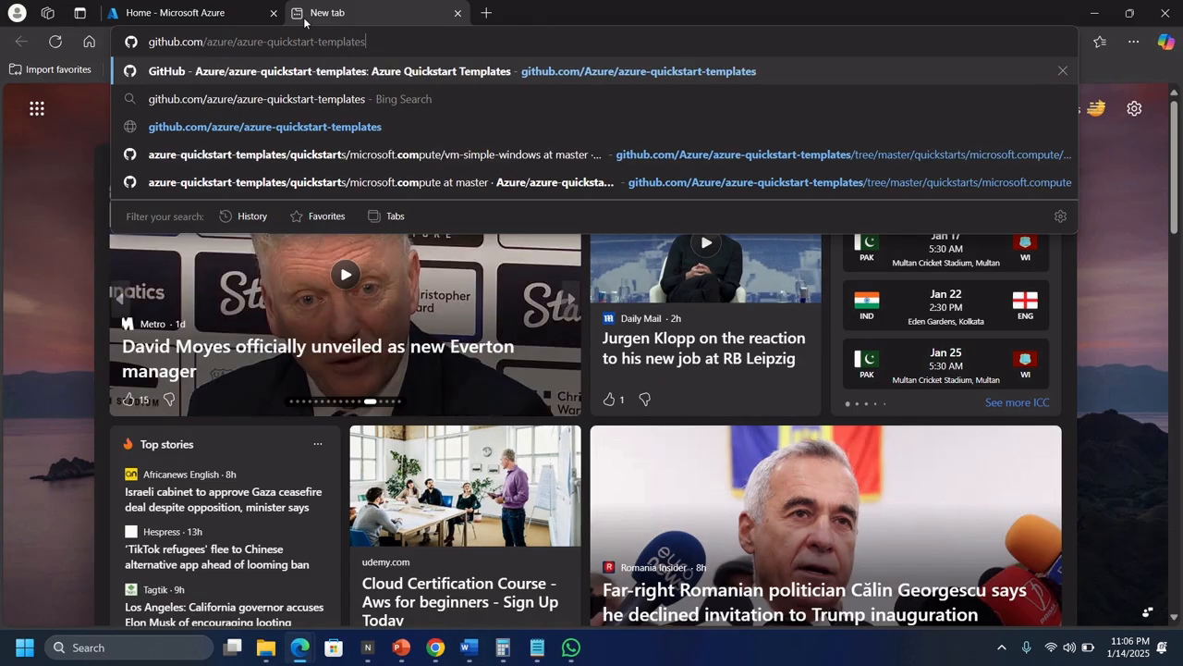
{"action": "key", "text": "Return"}
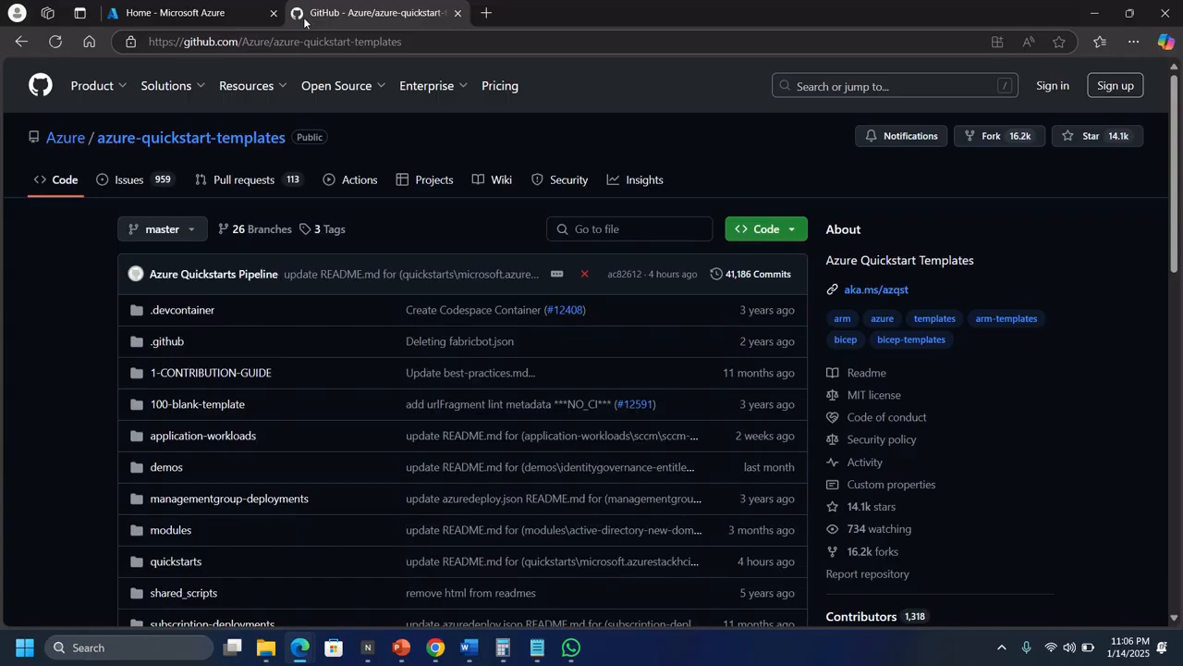
- Open the microsoft.compute folder inside the repository's quickstarts folder
{"action": "scroll", "coordinate": [82, 399], "scroll_direction": "down", "scroll_amount": 2}
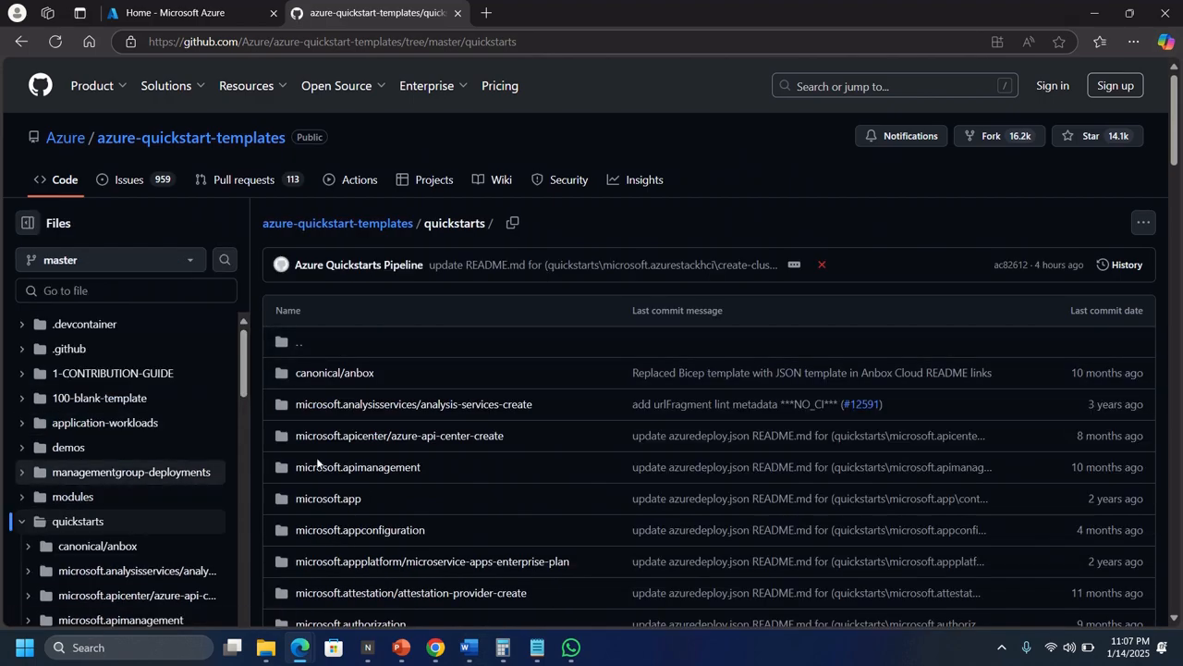
{"action": "scroll", "coordinate": [444, 451], "scroll_direction": "down", "scroll_amount": 3}
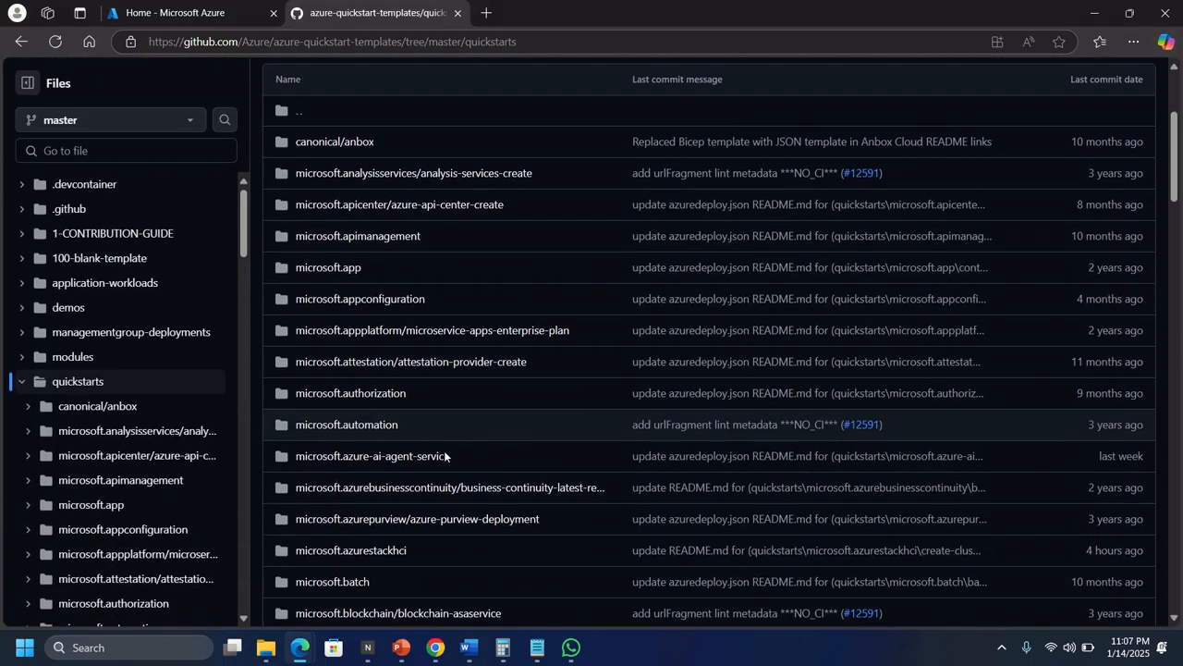
{"action": "scroll", "coordinate": [444, 451], "scroll_direction": "down", "scroll_amount": 5}
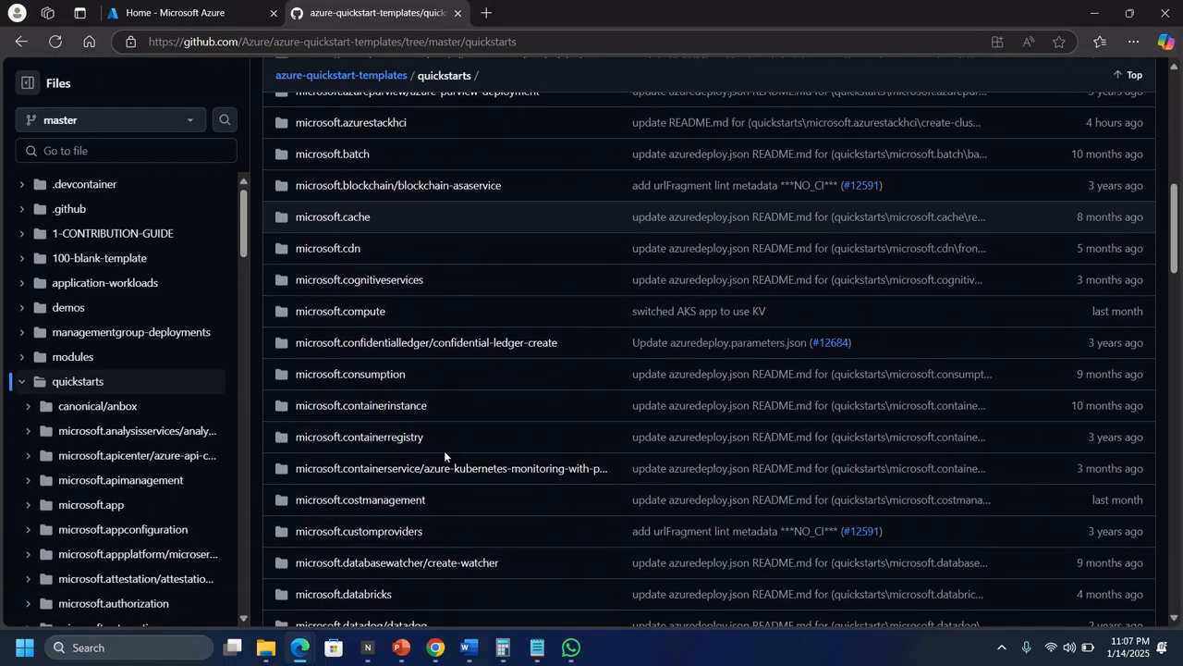
{"action": "scroll", "coordinate": [444, 451], "scroll_direction": "down", "scroll_amount": 2}
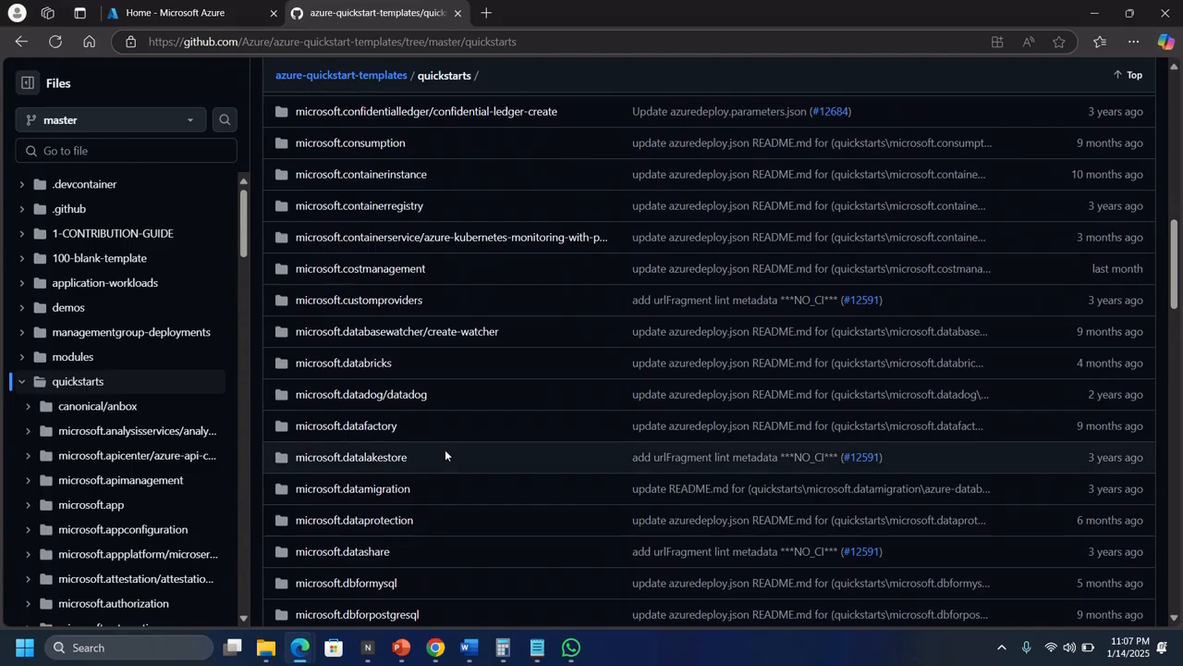
{"action": "scroll", "coordinate": [444, 448], "scroll_direction": "down", "scroll_amount": 4}
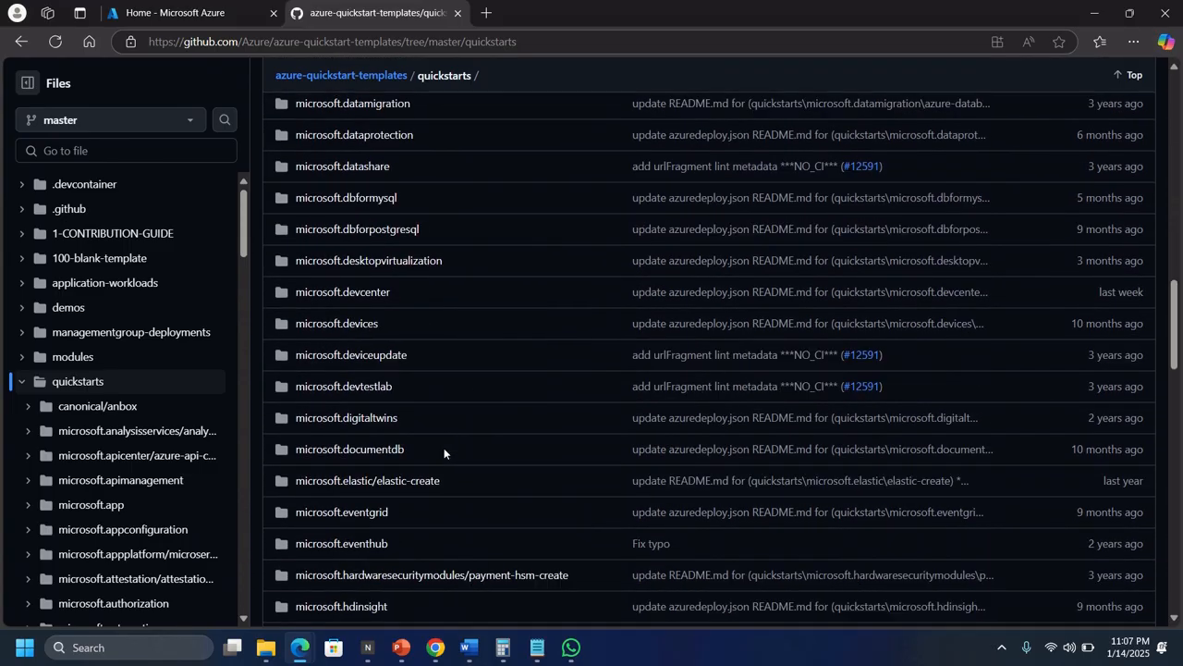
{"action": "scroll", "coordinate": [443, 452], "scroll_direction": "down", "scroll_amount": 6}
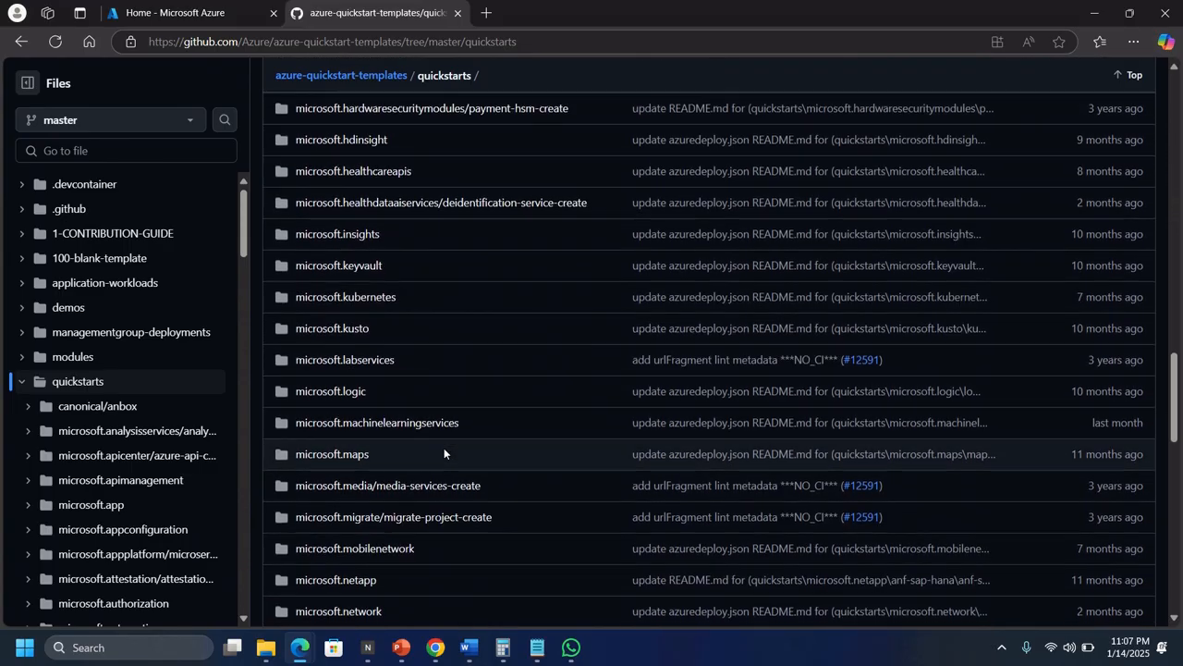
{"action": "scroll", "coordinate": [444, 453], "scroll_direction": "down", "scroll_amount": 2}
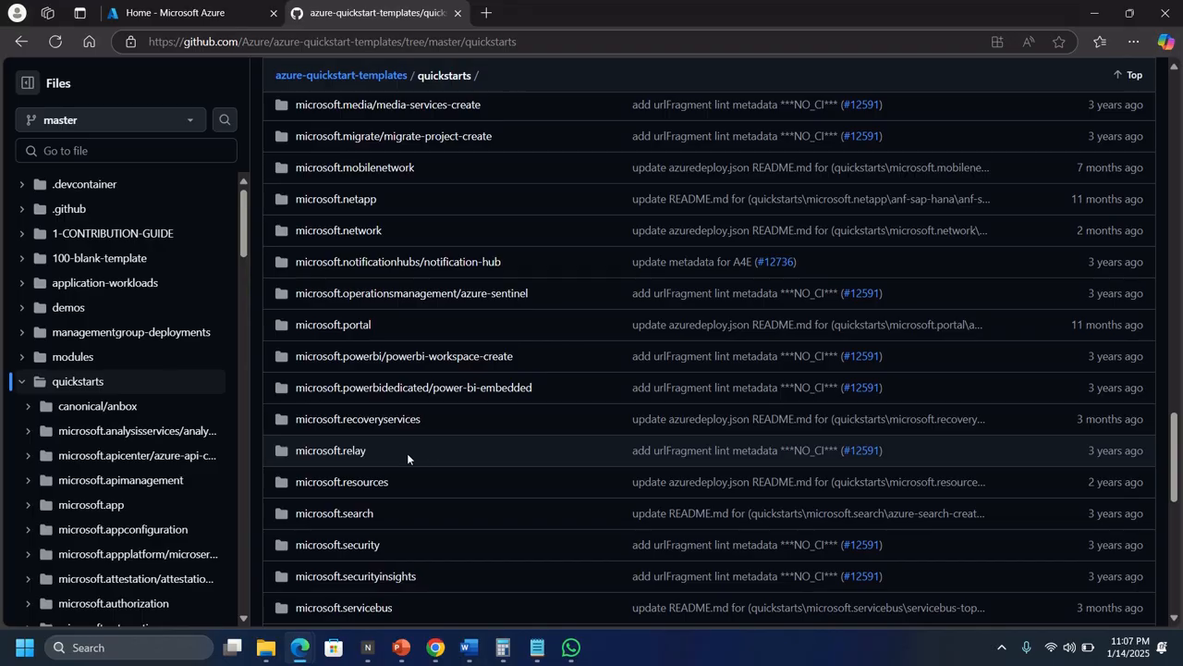
{"action": "scroll", "coordinate": [406, 453], "scroll_direction": "up", "scroll_amount": 6}
{"action": "scroll", "coordinate": [406, 453], "scroll_direction": "up", "scroll_amount": 10}
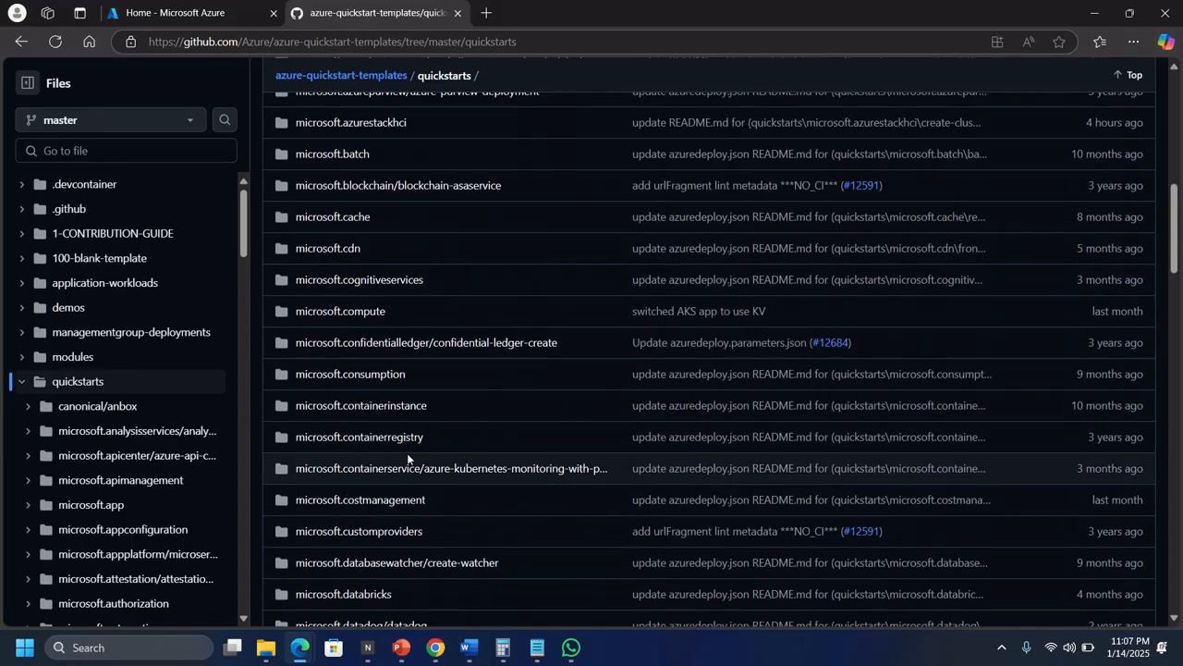
{"action": "left_click", "coordinate": [327, 319]}
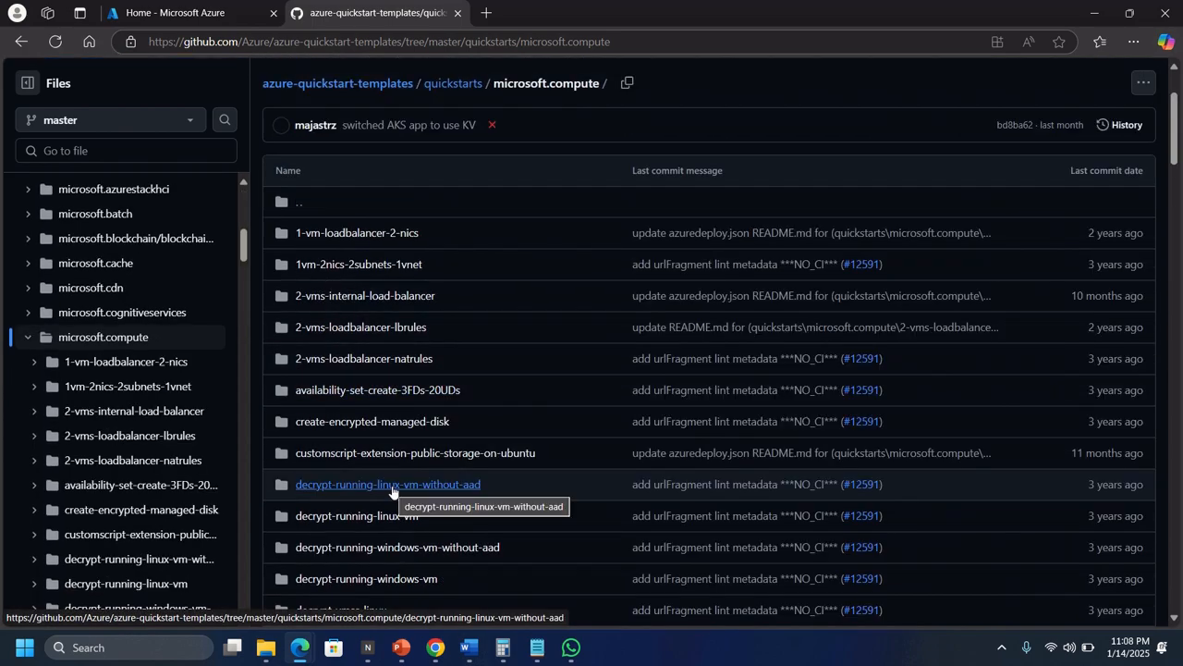
- Find and open the vm-simple-windows template folder within microsoft.compute
{"action": "scroll", "coordinate": [393, 491], "scroll_direction": "down", "scroll_amount": 2}
{"action": "scroll", "coordinate": [391, 491], "scroll_direction": "down", "scroll_amount": 10}
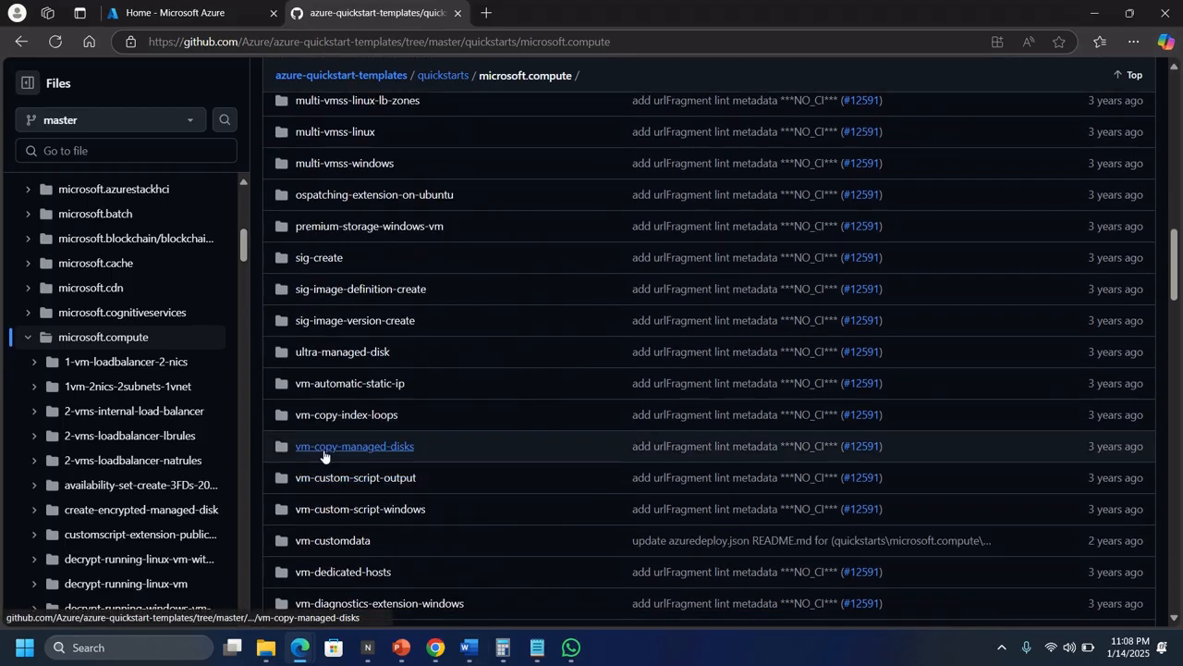
{"action": "scroll", "coordinate": [331, 452], "scroll_direction": "down", "scroll_amount": 2}
{"action": "scroll", "coordinate": [326, 453], "scroll_direction": "down", "scroll_amount": 2}
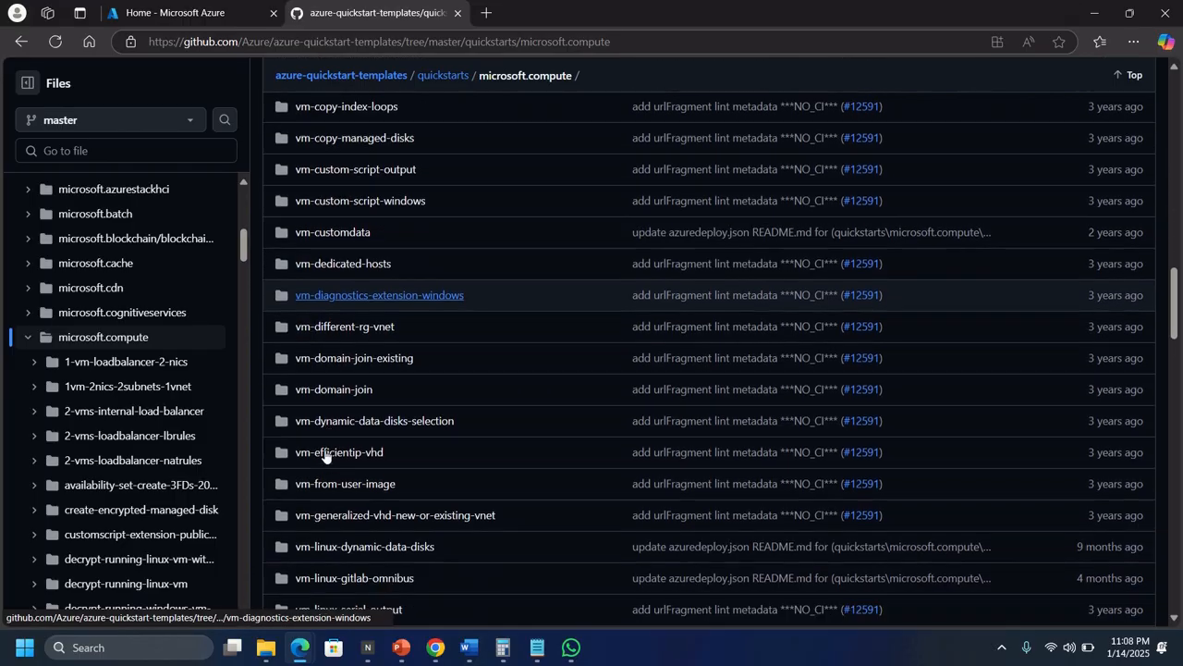
{"action": "scroll", "coordinate": [325, 449], "scroll_direction": "down", "scroll_amount": 2}
{"action": "scroll", "coordinate": [324, 449], "scroll_direction": "down", "scroll_amount": 2}
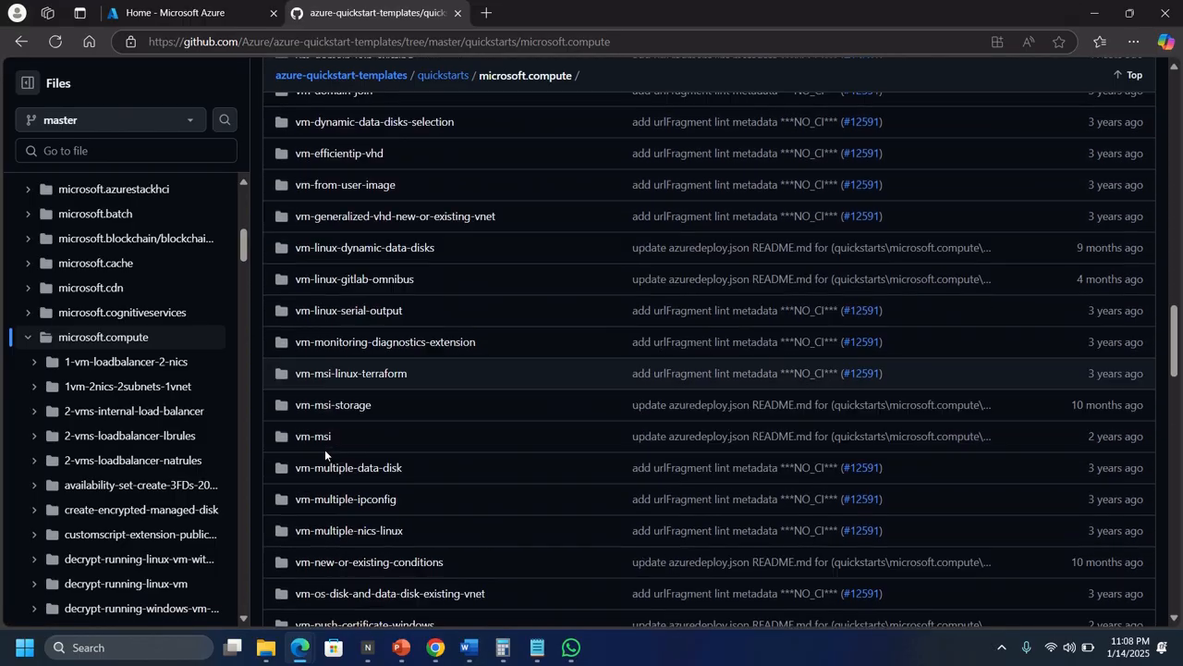
{"action": "scroll", "coordinate": [328, 433], "scroll_direction": "down", "scroll_amount": 1}
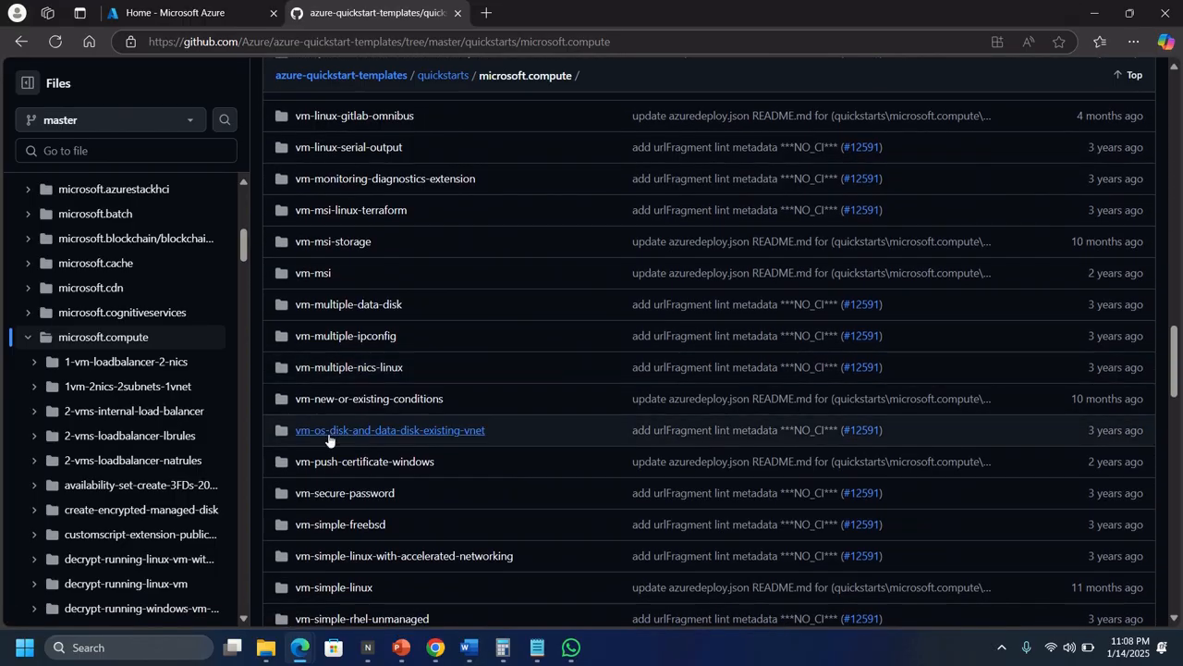
{"action": "scroll", "coordinate": [329, 434], "scroll_direction": "down", "scroll_amount": 1}
{"action": "scroll", "coordinate": [328, 463], "scroll_direction": "down", "scroll_amount": 1}
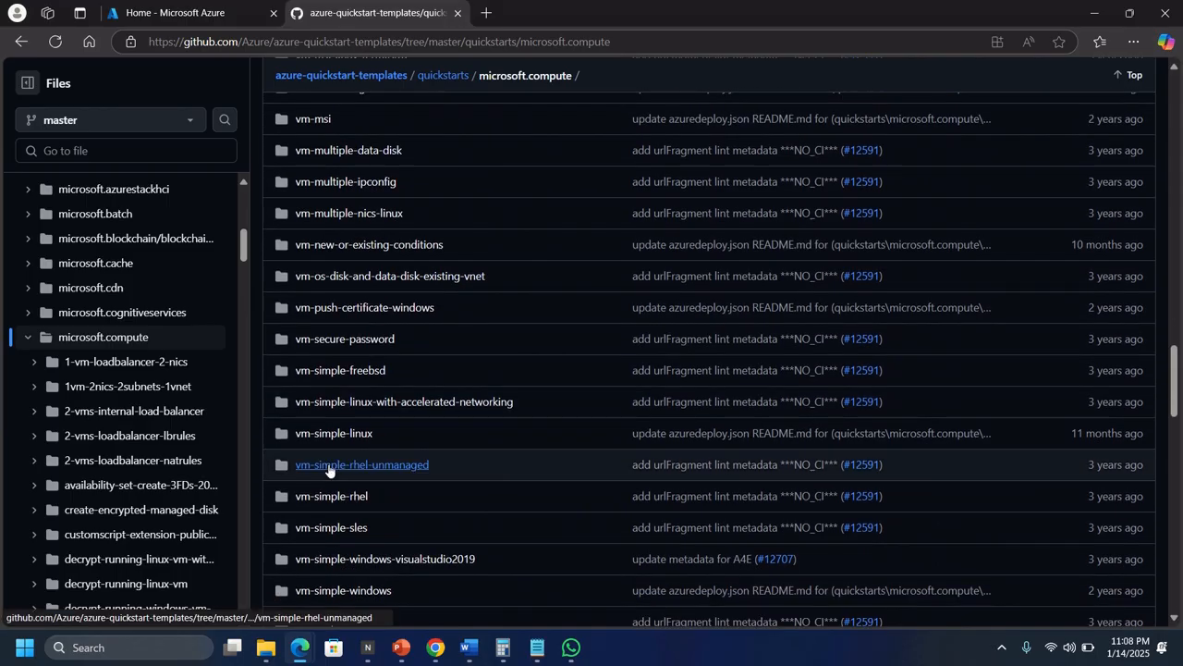
{"action": "scroll", "coordinate": [339, 441], "scroll_direction": "down", "scroll_amount": 2}
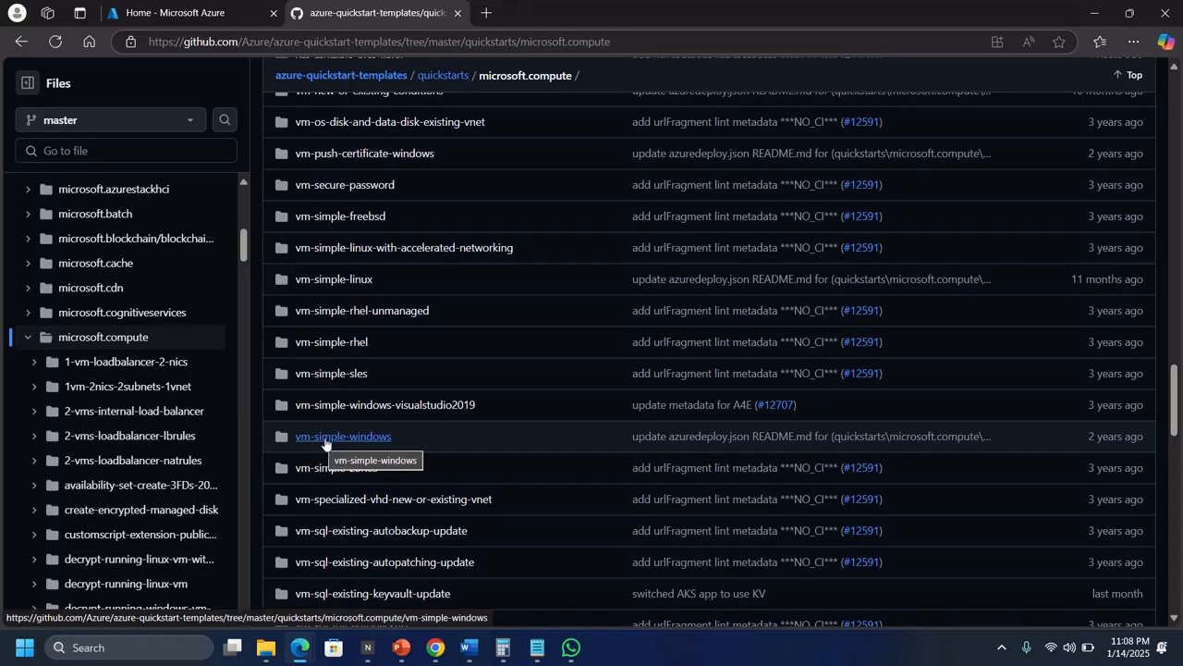
{"action": "left_click", "coordinate": [328, 438]}
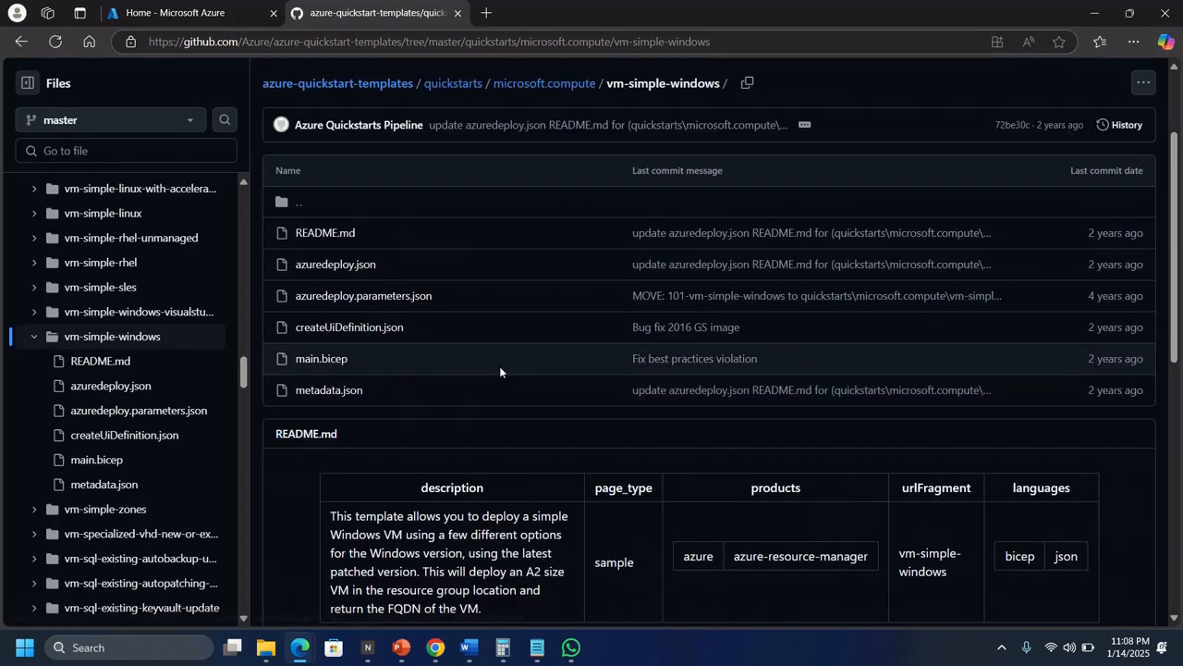
- Launch Deploy to Azure from the vm-simple-windows README and switch to the already open Azure portal home page
{"action": "scroll", "coordinate": [573, 315], "scroll_direction": "down", "scroll_amount": 3}
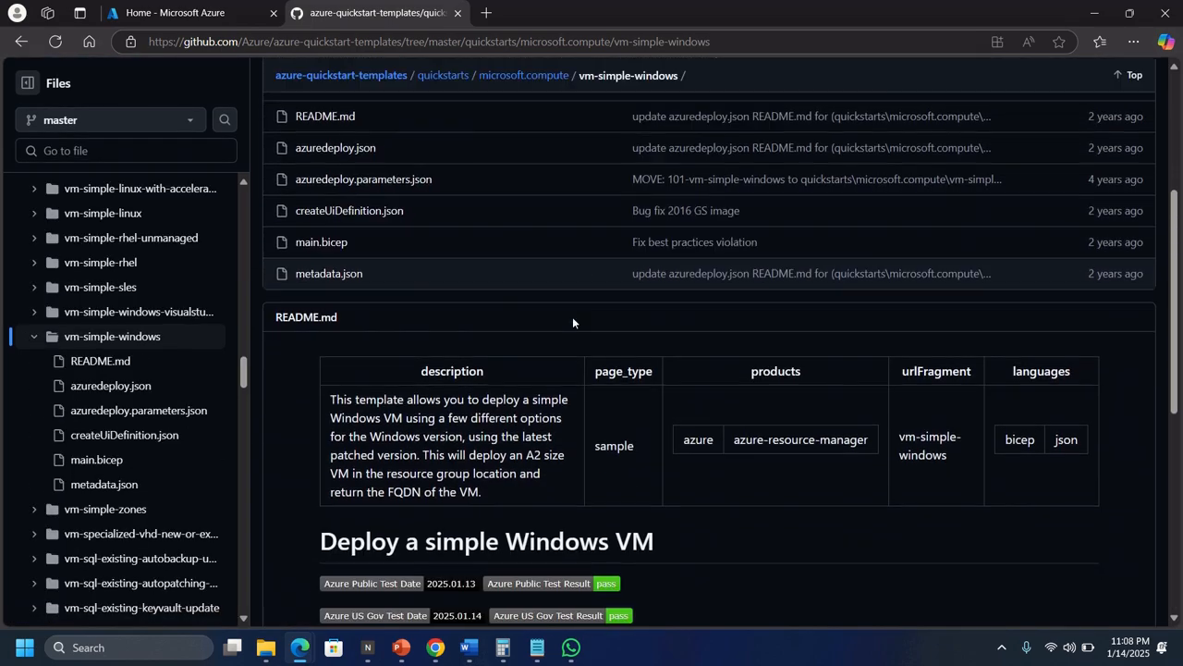
{"action": "scroll", "coordinate": [572, 317], "scroll_direction": "up", "scroll_amount": 3}
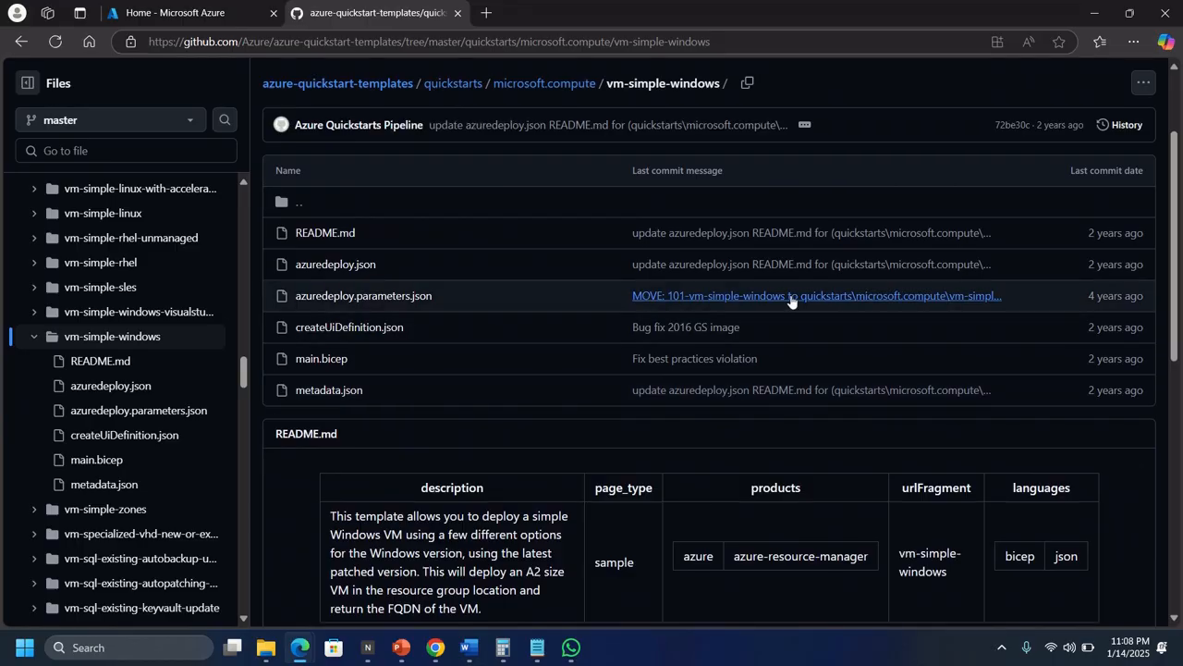
{"action": "scroll", "coordinate": [540, 417], "scroll_direction": "down", "scroll_amount": 2}
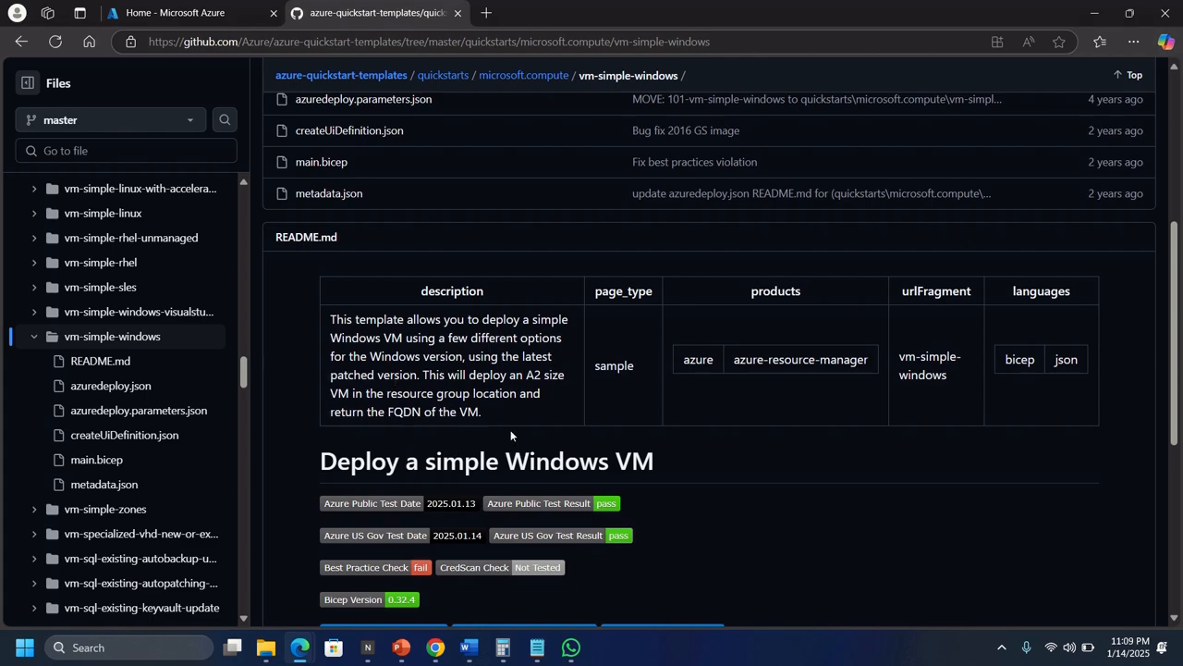
{"action": "scroll", "coordinate": [525, 424], "scroll_direction": "down", "scroll_amount": 3}
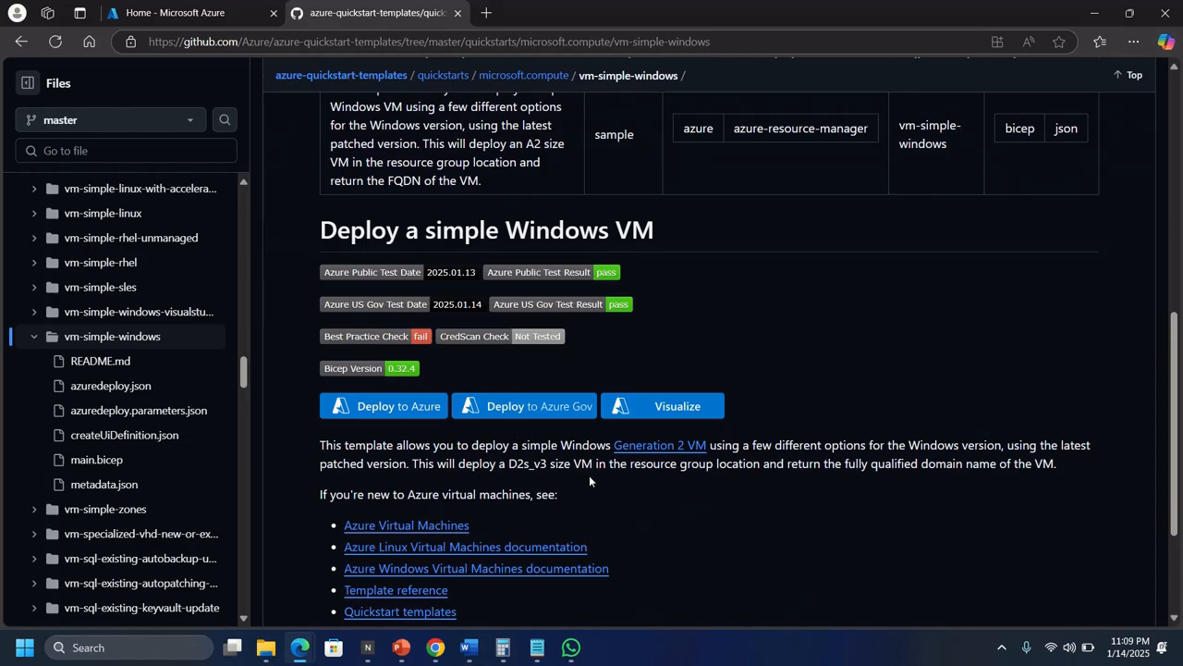
{"action": "left_click", "coordinate": [381, 413]}
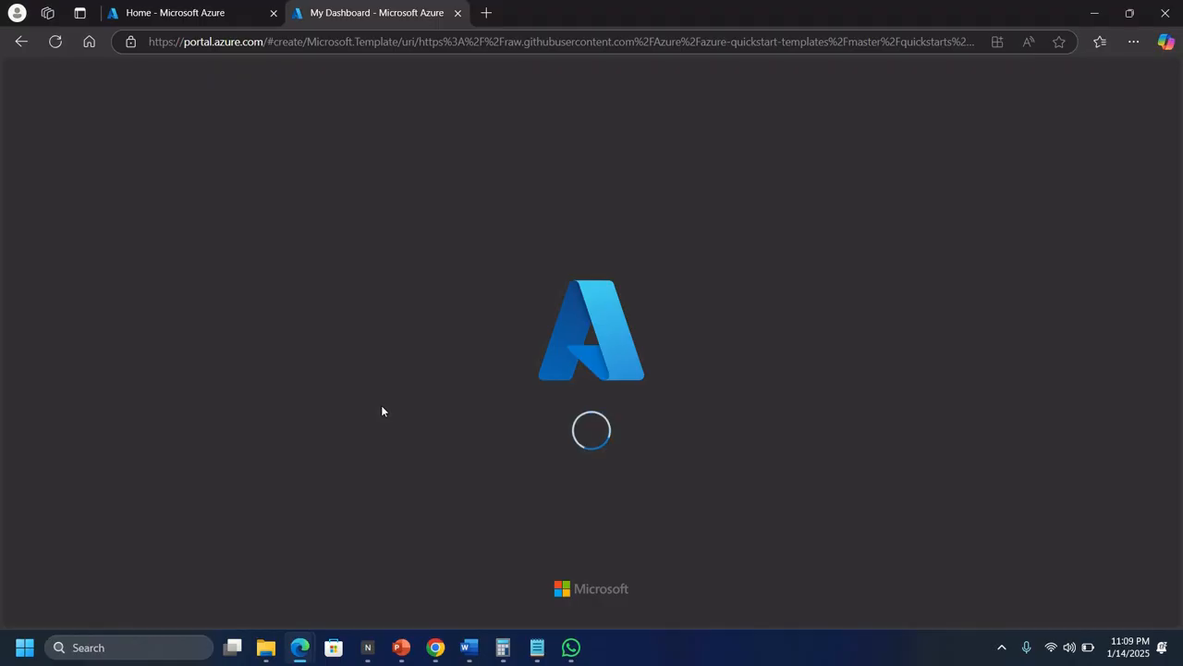
{"action": "left_click", "coordinate": [151, 13]}
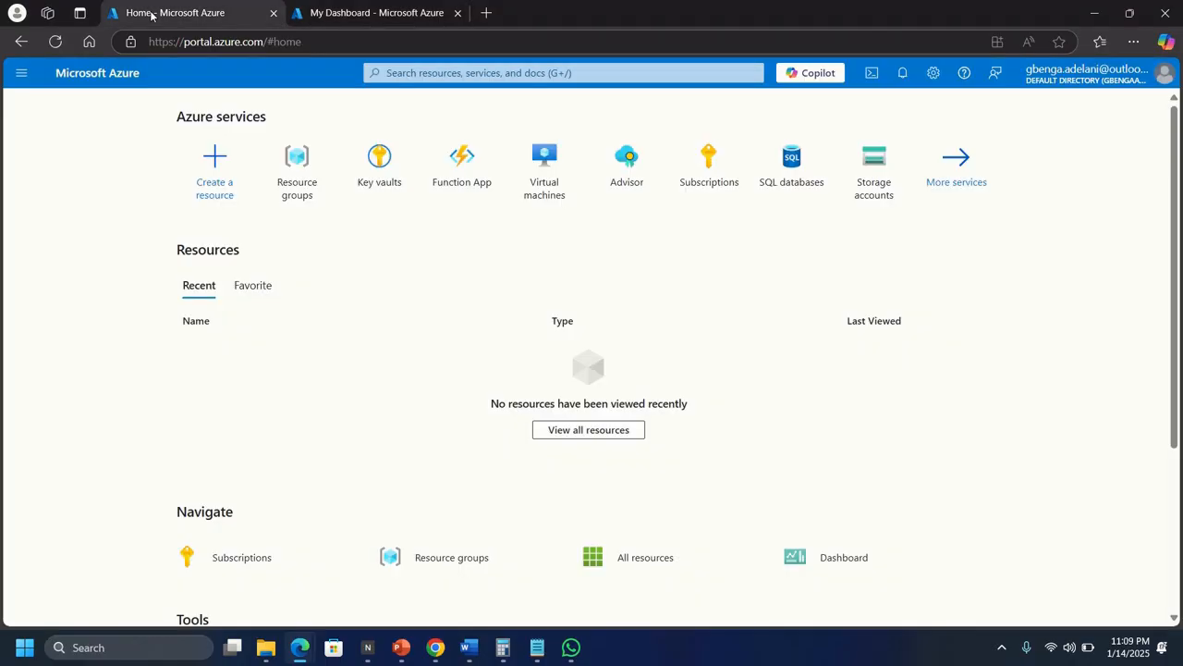
- Return to the Deploy a simple Windows VM page and open its template for editing
{"action": "left_click", "coordinate": [361, 17]}
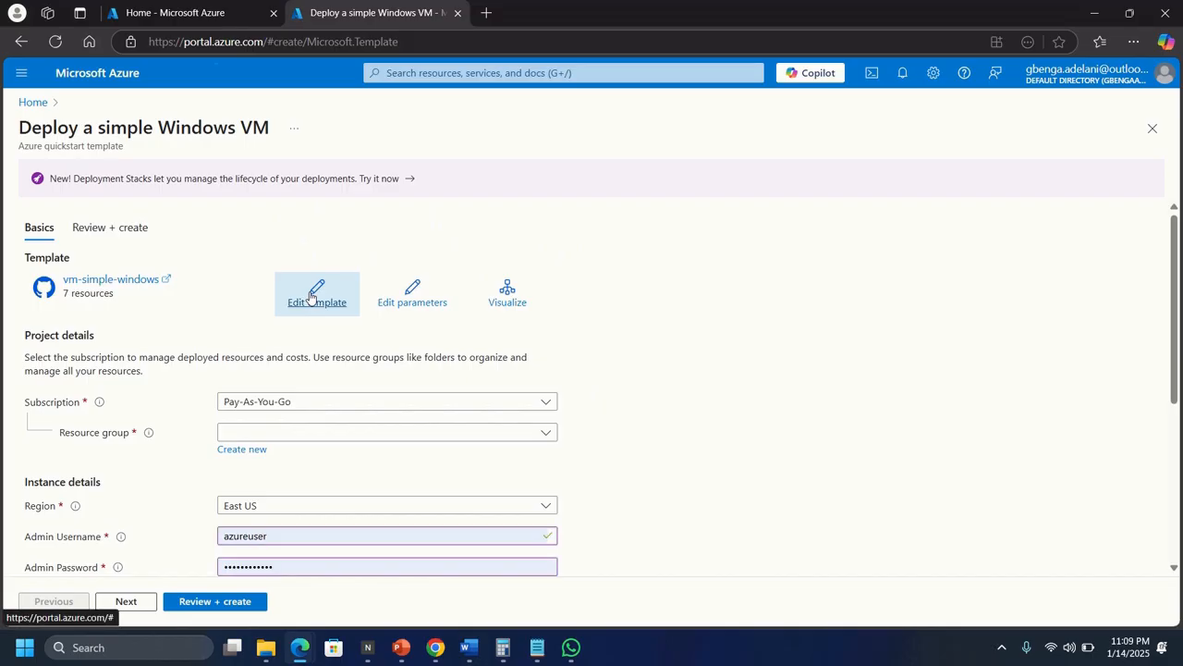
{"action": "left_click", "coordinate": [311, 296]}
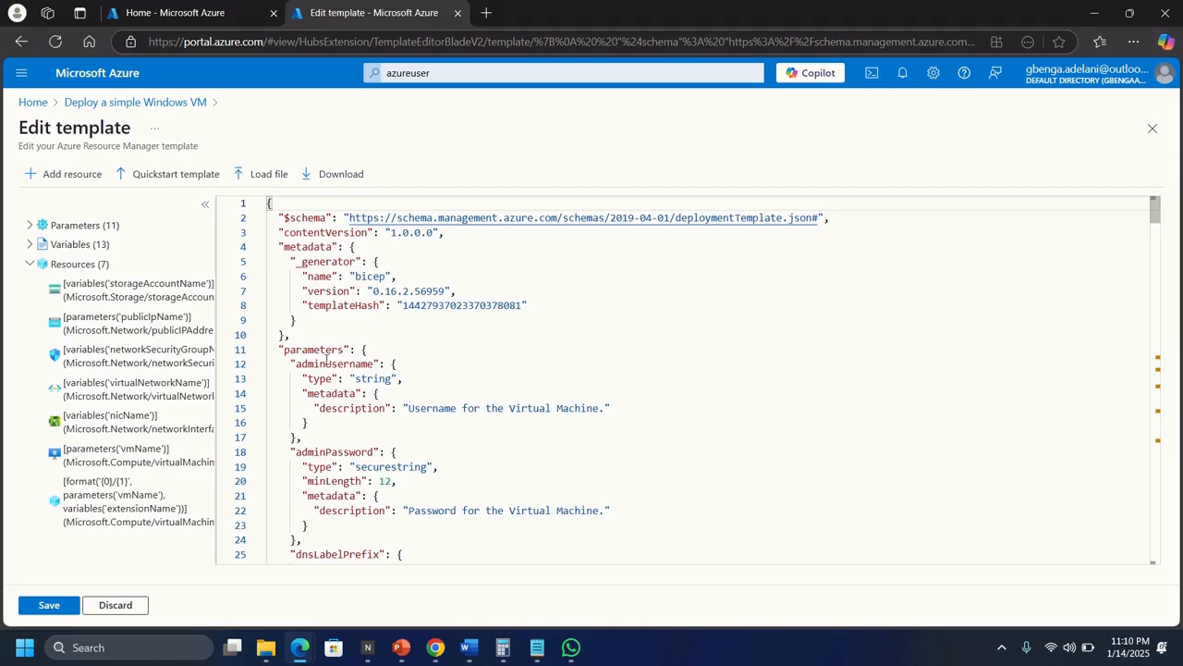
- Examine the template's parameter definitions, from adminUsername and adminPassword through the public IP settings, OS version and vmSize to vmName
{"action": "scroll", "coordinate": [296, 387], "scroll_direction": "down", "scroll_amount": 1}
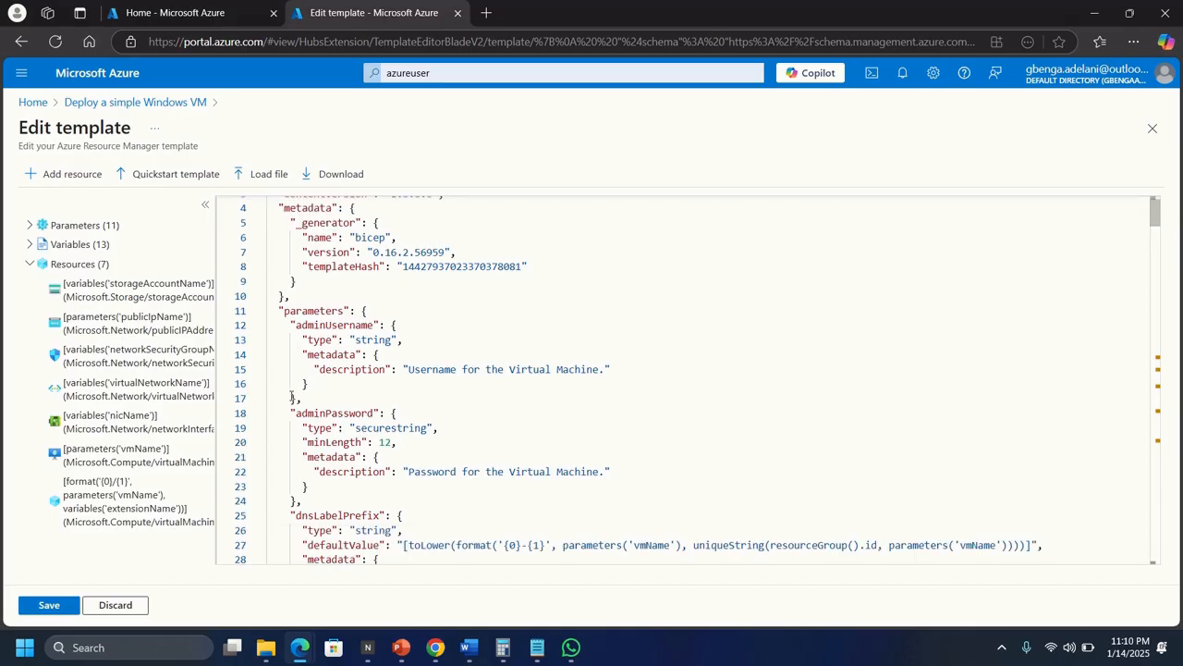
{"action": "left_click_drag", "start_coordinate": [283, 311], "coordinate": [303, 462]}
{"action": "scroll", "coordinate": [338, 401], "scroll_direction": "down", "scroll_amount": 1}
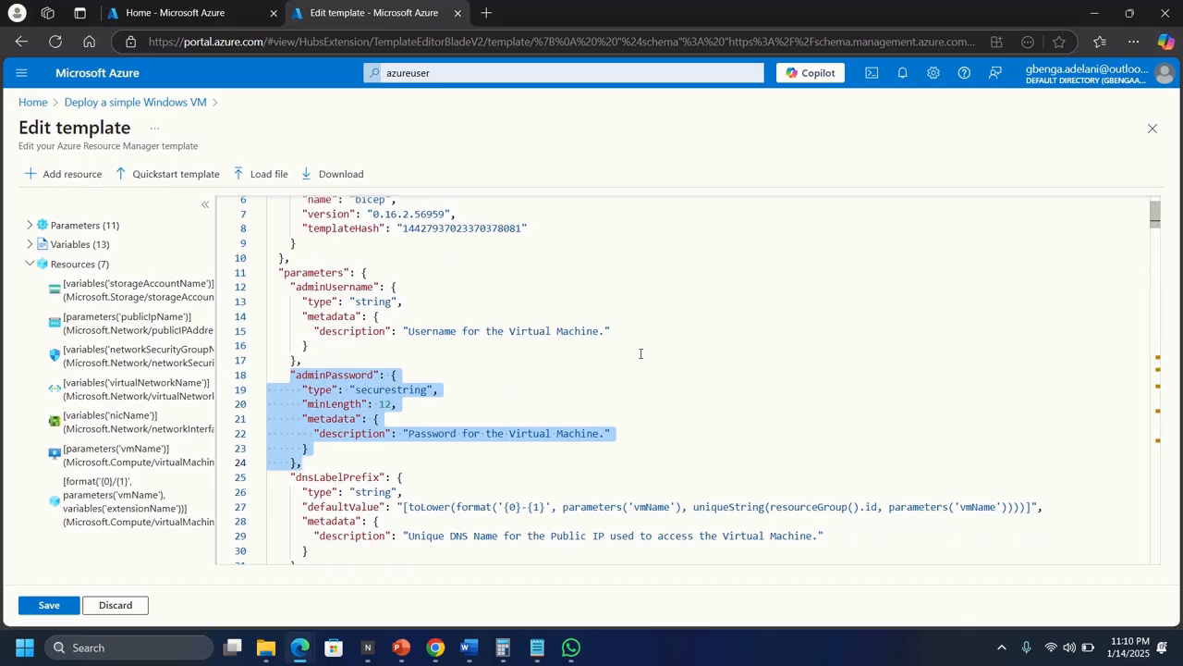
{"action": "scroll", "coordinate": [612, 413], "scroll_direction": "down", "scroll_amount": 3}
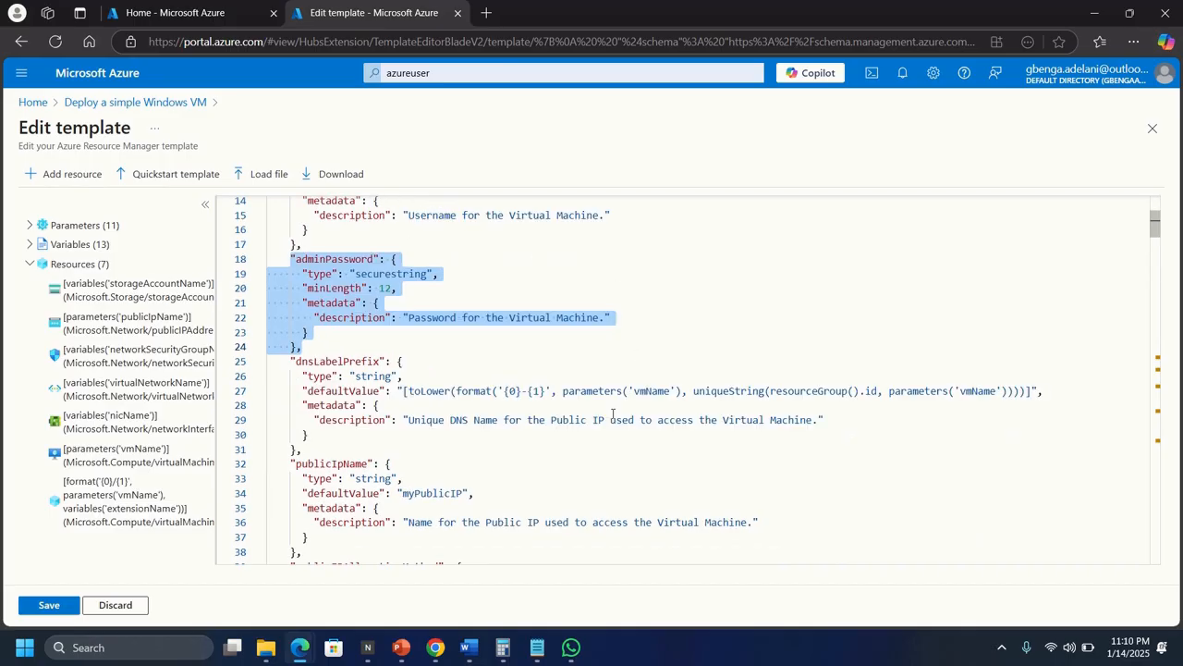
{"action": "scroll", "coordinate": [612, 413], "scroll_direction": "down", "scroll_amount": 2}
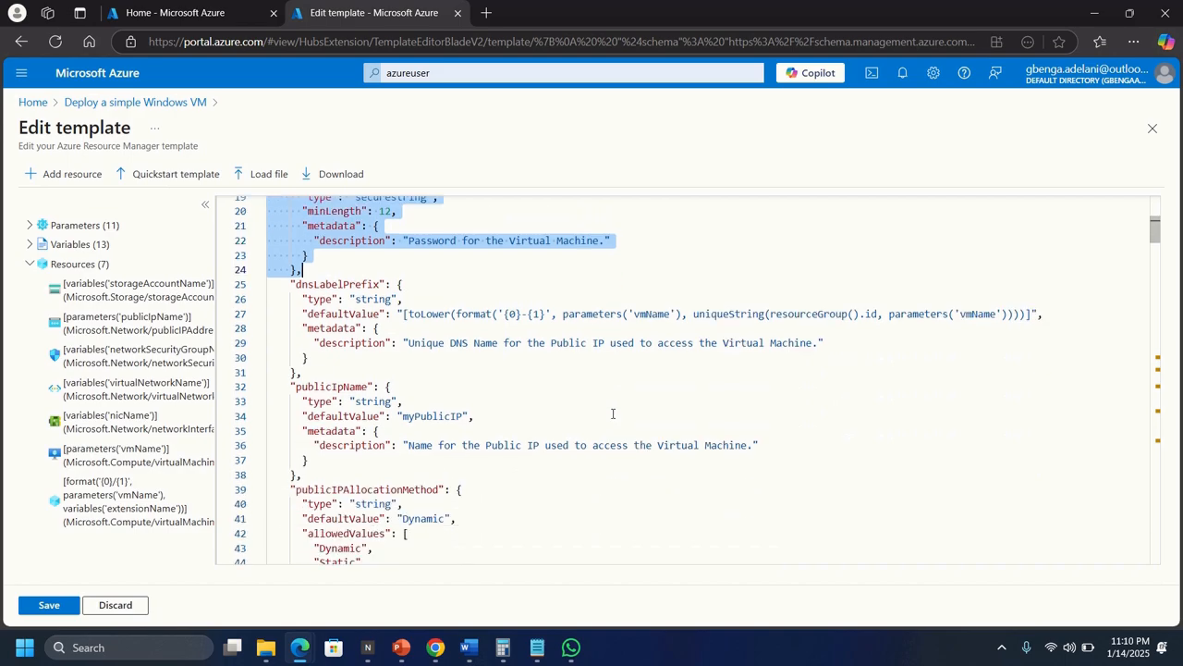
{"action": "scroll", "coordinate": [612, 413], "scroll_direction": "down", "scroll_amount": 6}
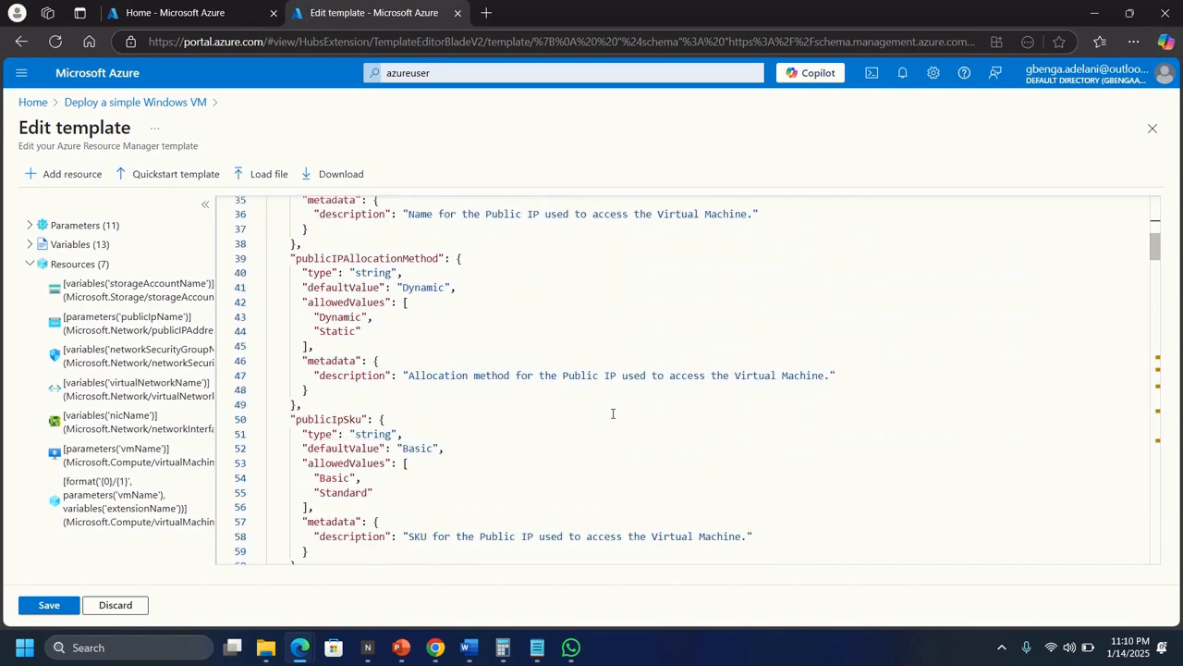
{"action": "scroll", "coordinate": [612, 413], "scroll_direction": "down", "scroll_amount": 15}
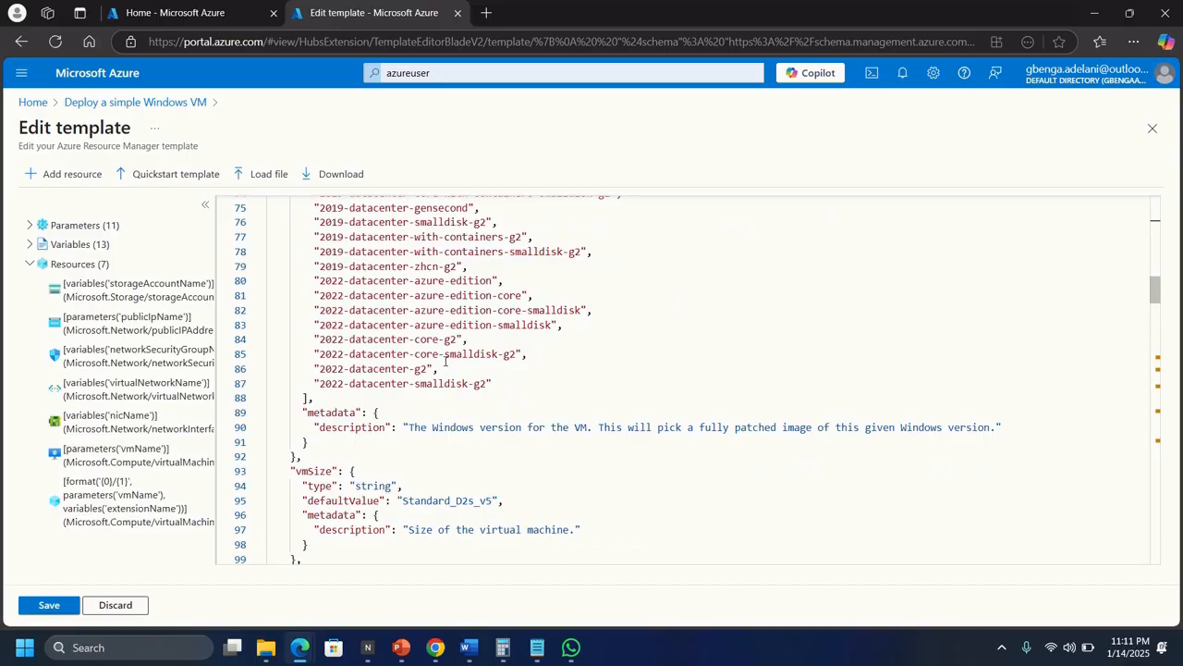
{"action": "scroll", "coordinate": [444, 362], "scroll_direction": "down", "scroll_amount": 5}
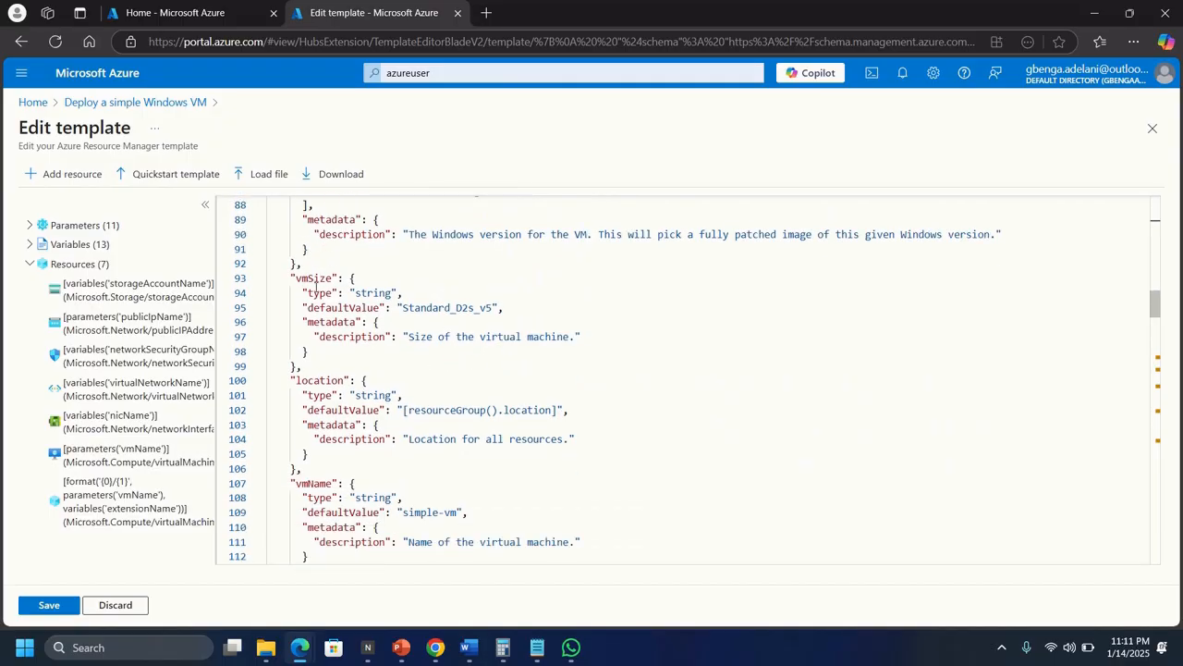
{"action": "scroll", "coordinate": [480, 411], "scroll_direction": "down", "scroll_amount": 2}
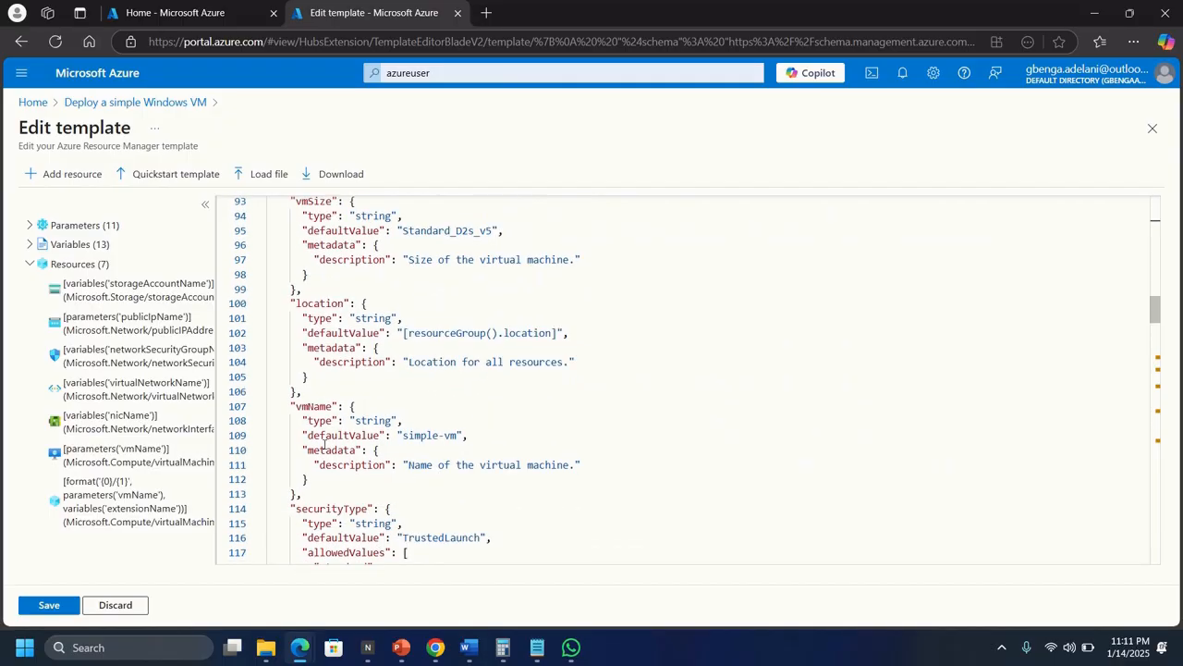
- Change the default value of the vmName parameter to myVMTemplate
{"action": "double_click", "coordinate": [458, 435]}
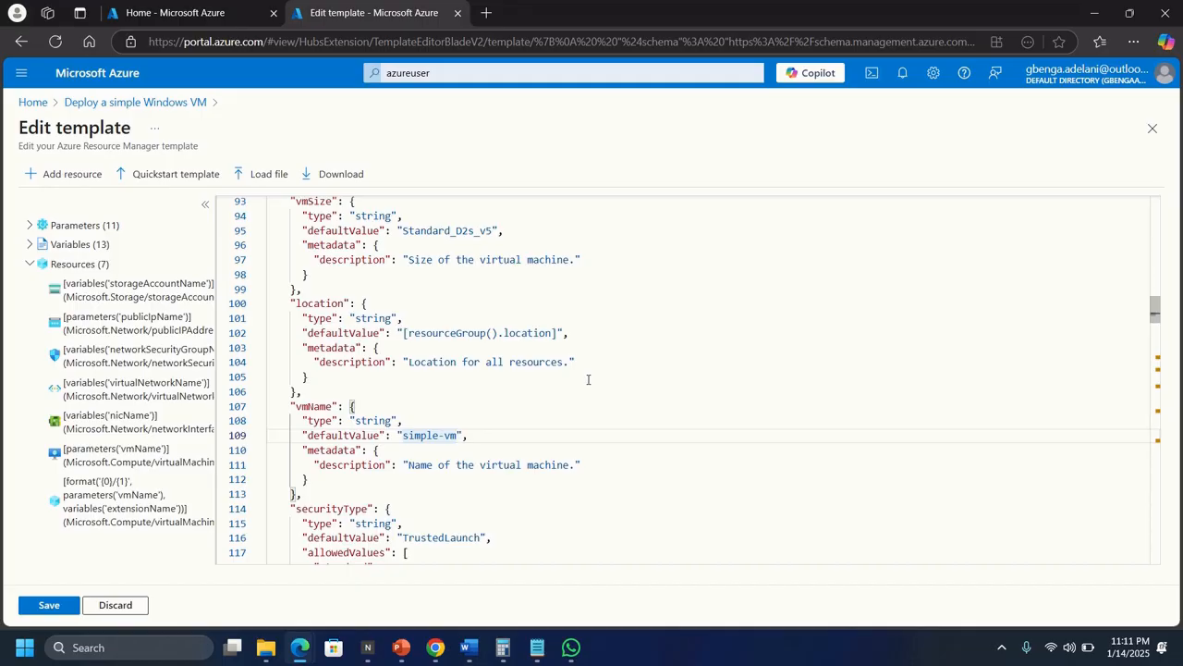
{"action": "key", "text": "BackSpace"}
{"action": "key", "text": "BackSpace"}
{"action": "key", "text": "BackSpace"}
{"action": "key", "text": "BackSpace"}
{"action": "key", "text": "BackSpace"}
{"action": "key", "text": "BackSpace"}
{"action": "key", "text": "BackSpace"}
{"action": "key", "text": "BackSpace"}
{"action": "key", "text": "BackSpace"}
{"action": "type", "text": "myVMTemplate"}
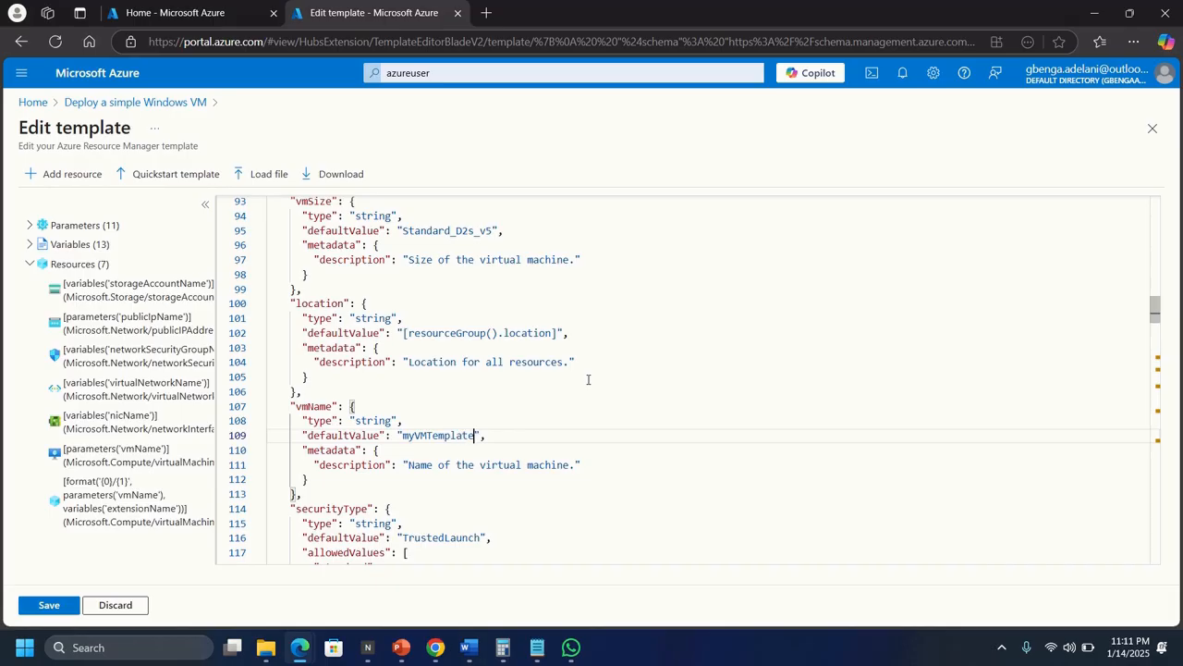
- Set the vmSize parameter's default value to Standard_D2s_v3 and save the edited template
{"action": "scroll", "coordinate": [588, 347], "scroll_direction": "up", "scroll_amount": 1}
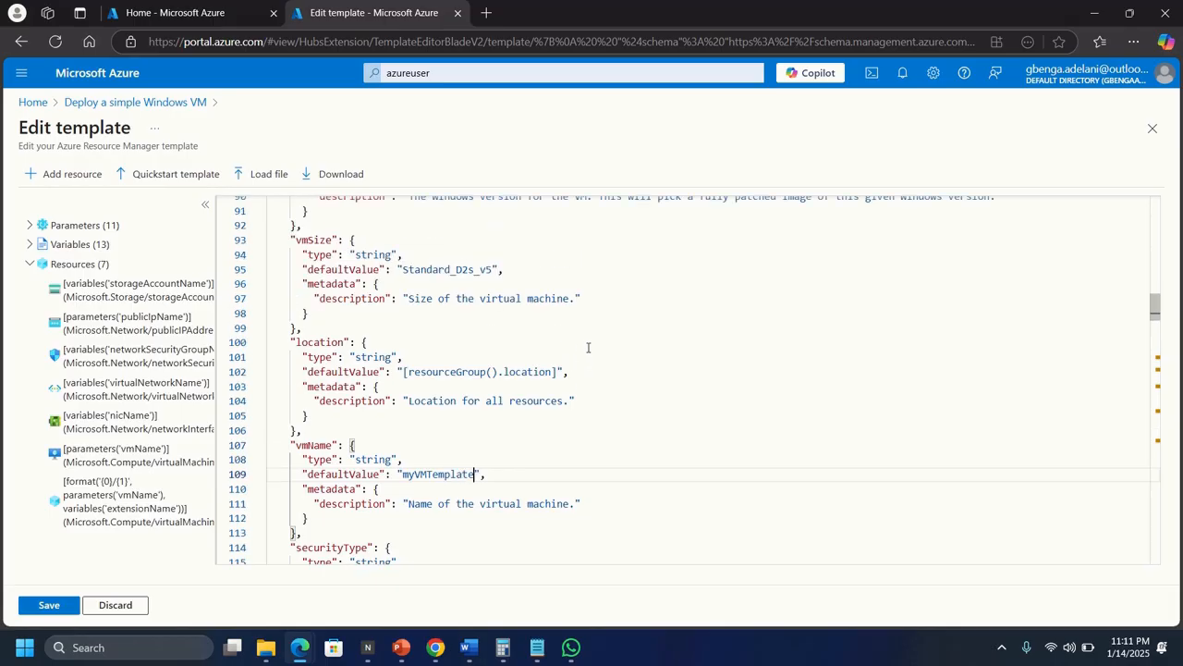
{"action": "double_click", "coordinate": [446, 273]}
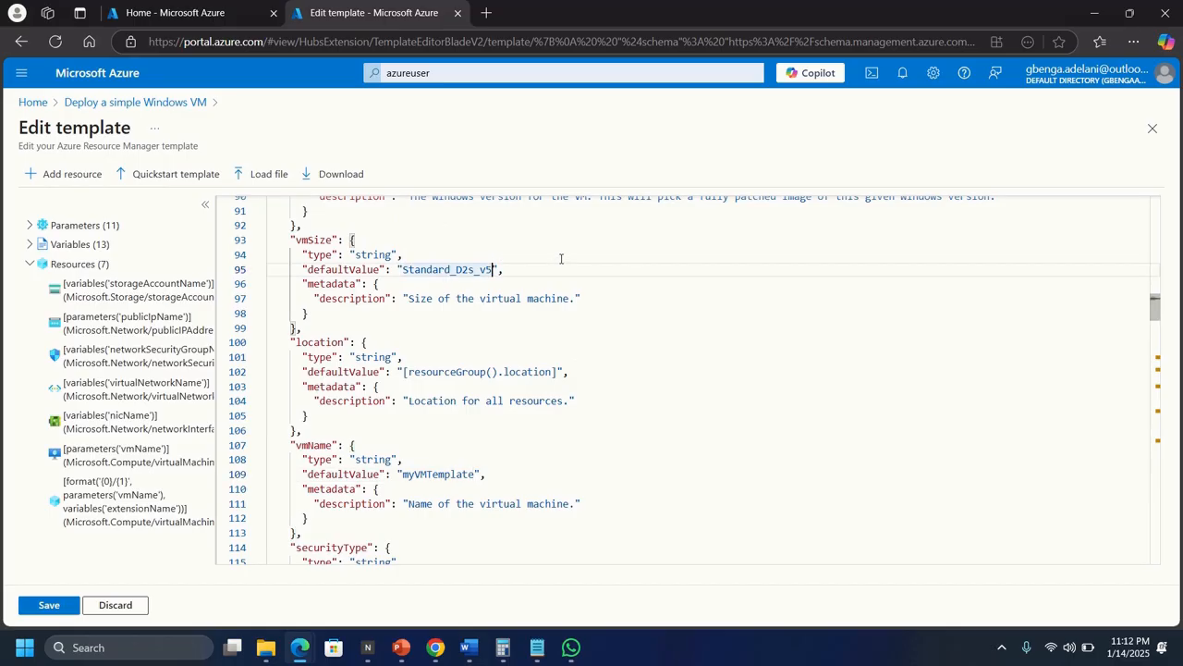
{"action": "key", "text": "BackSpace"}
{"action": "type", "text": "3"}
{"action": "left_click", "coordinate": [43, 606]}
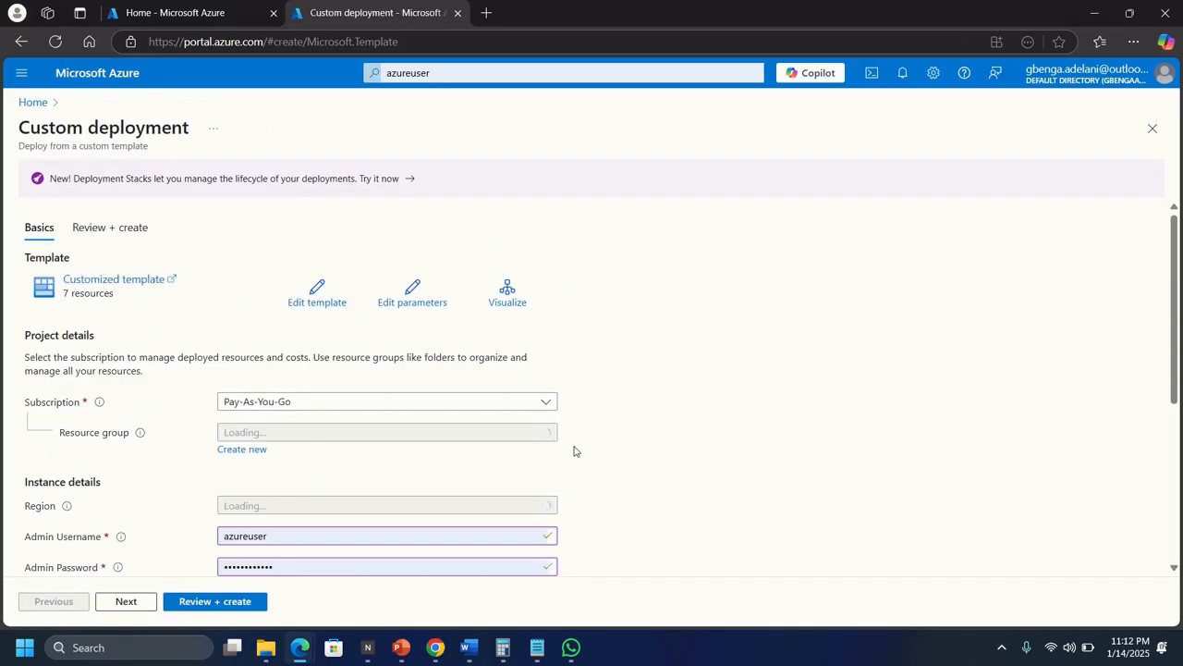
- Create a new resource group named RG1 for the custom deployment
{"action": "scroll", "coordinate": [573, 450], "scroll_direction": "down", "scroll_amount": 3}
{"action": "scroll", "coordinate": [573, 450], "scroll_direction": "up", "scroll_amount": 2}
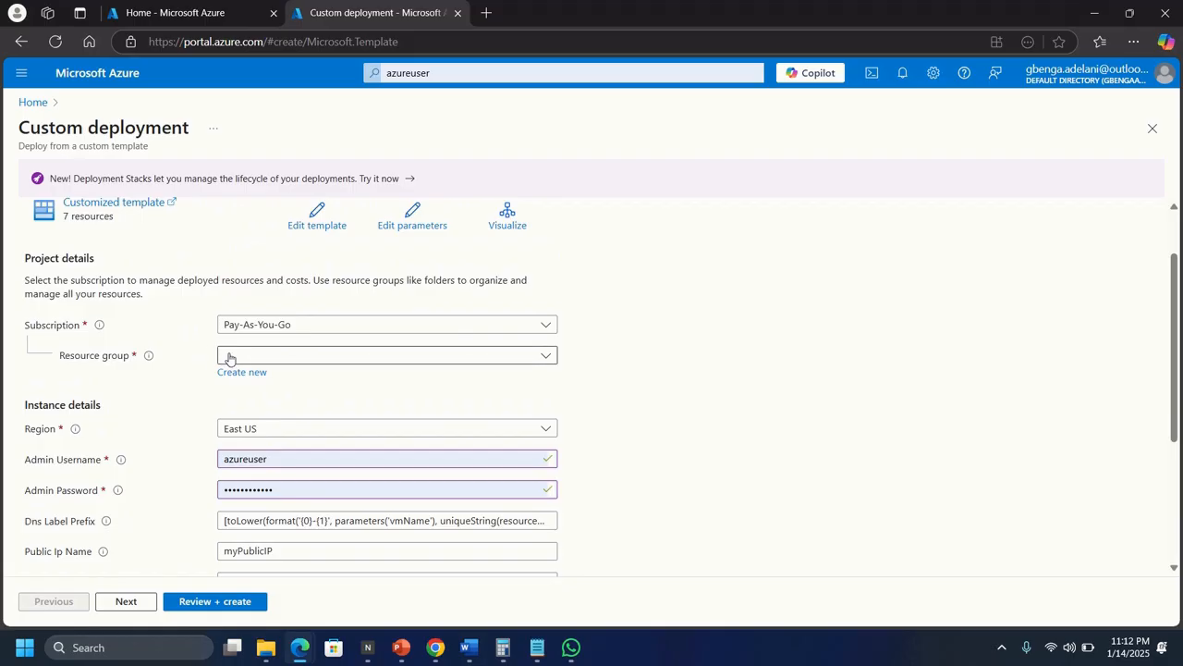
{"action": "left_click", "coordinate": [250, 360]}
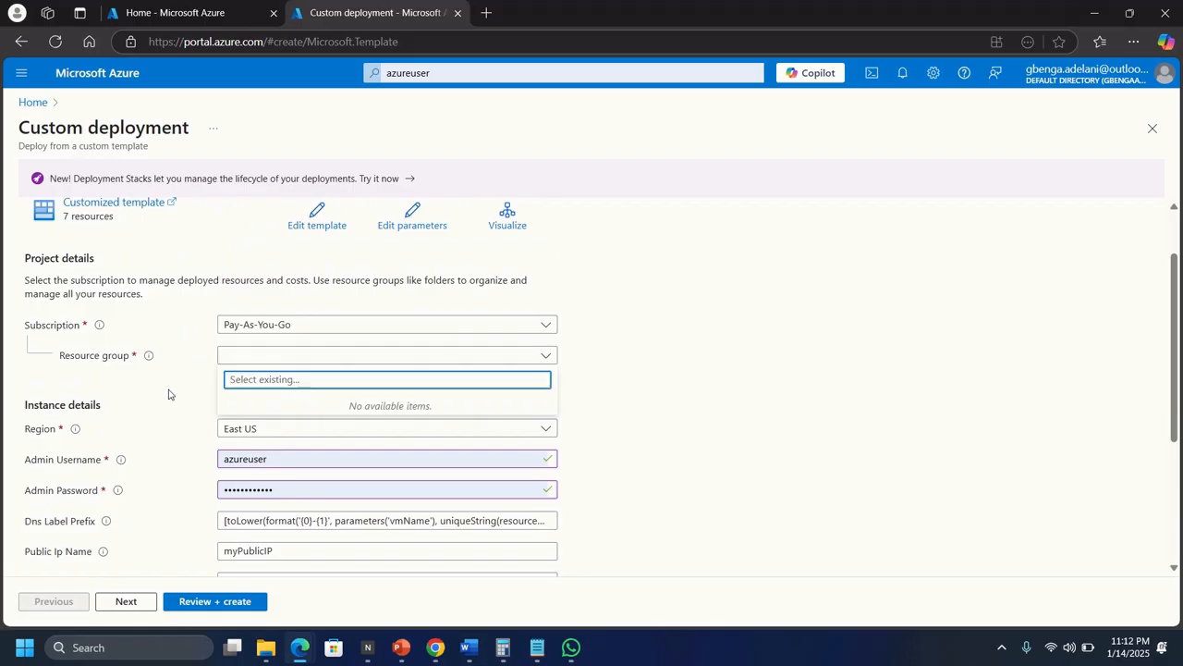
{"action": "left_click", "coordinate": [170, 394]}
{"action": "left_click", "coordinate": [263, 374]}
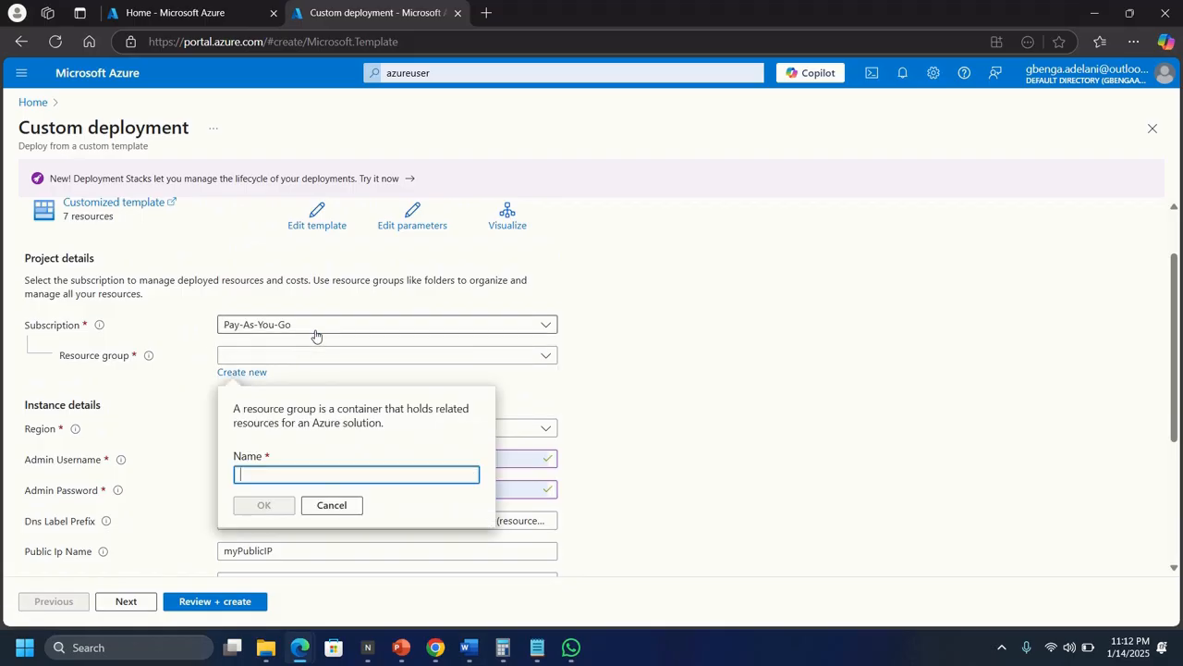
{"action": "type", "text": "RG!1"}
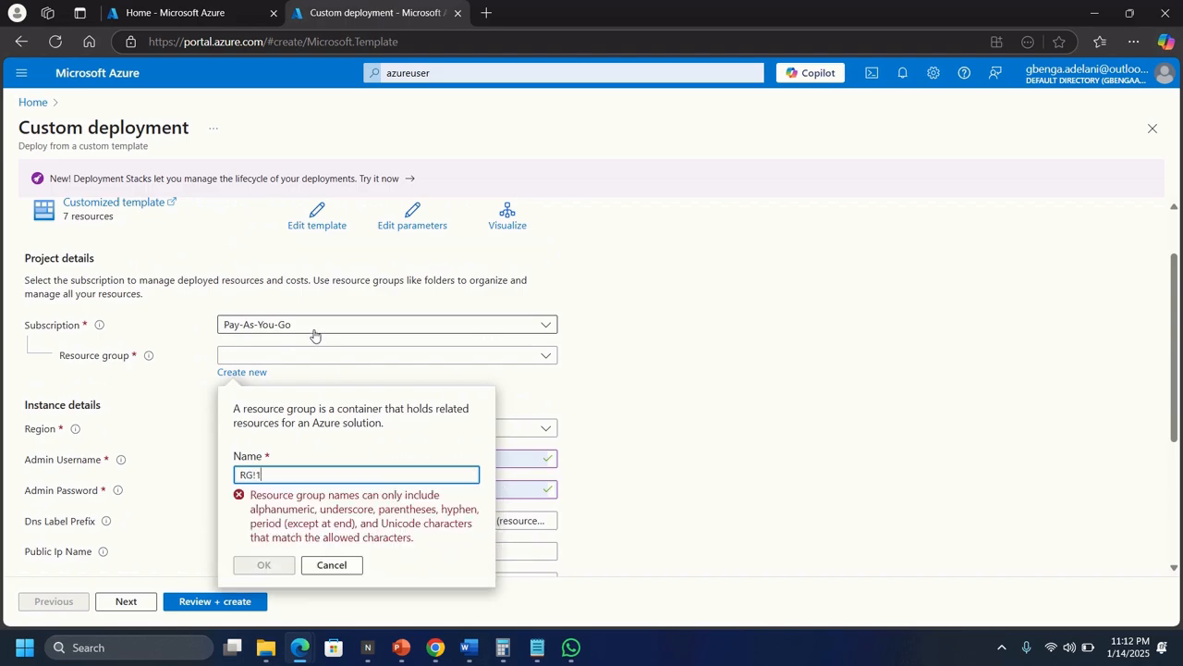
{"action": "key", "text": "BackSpace"}
{"action": "key", "text": "BackSpace"}
{"action": "type", "text": "1"}
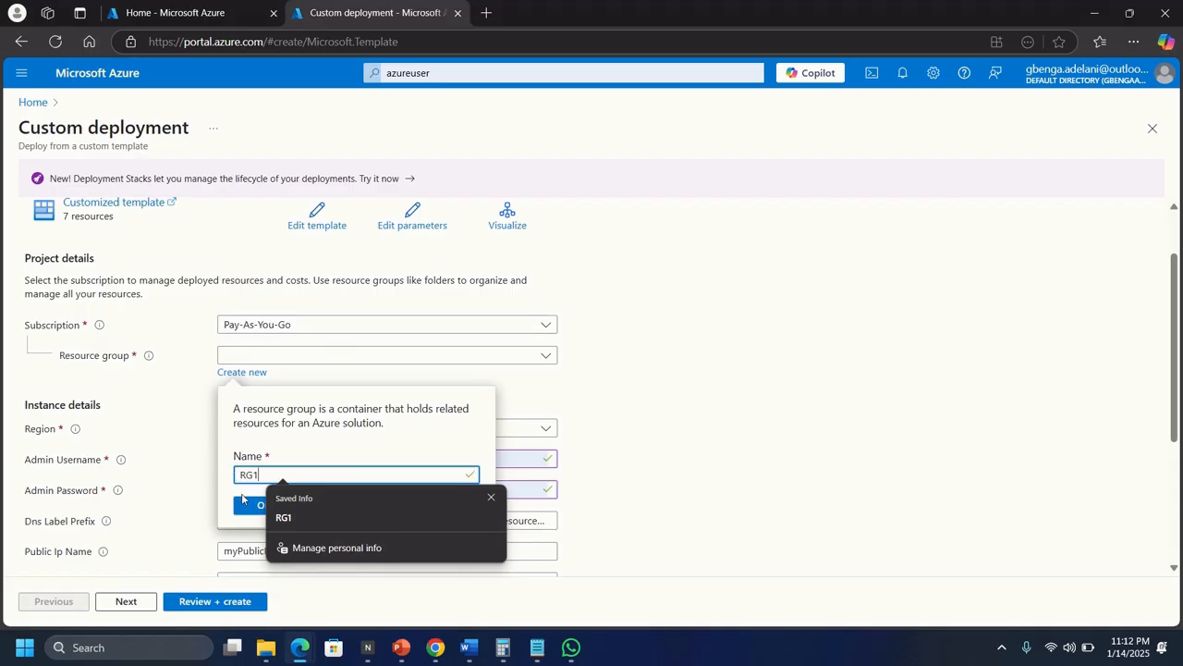
{"action": "left_click", "coordinate": [248, 510]}
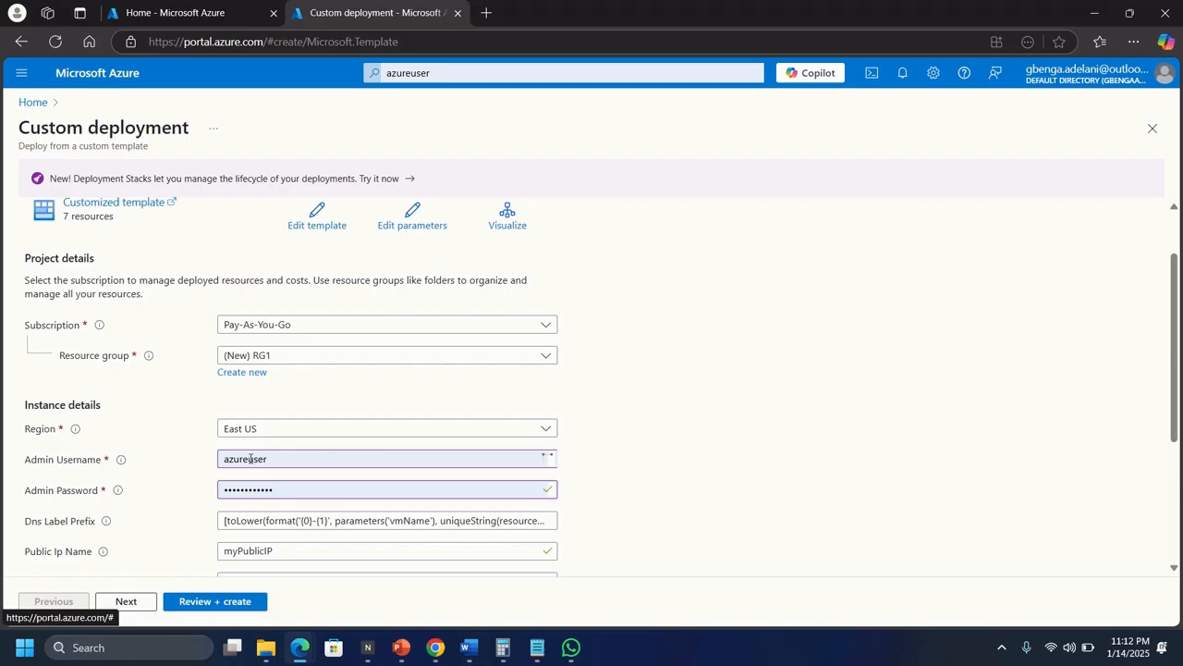
- Replace the prefilled admin password with a new one in the instance details
{"action": "left_click_drag", "start_coordinate": [291, 489], "coordinate": [192, 495]}
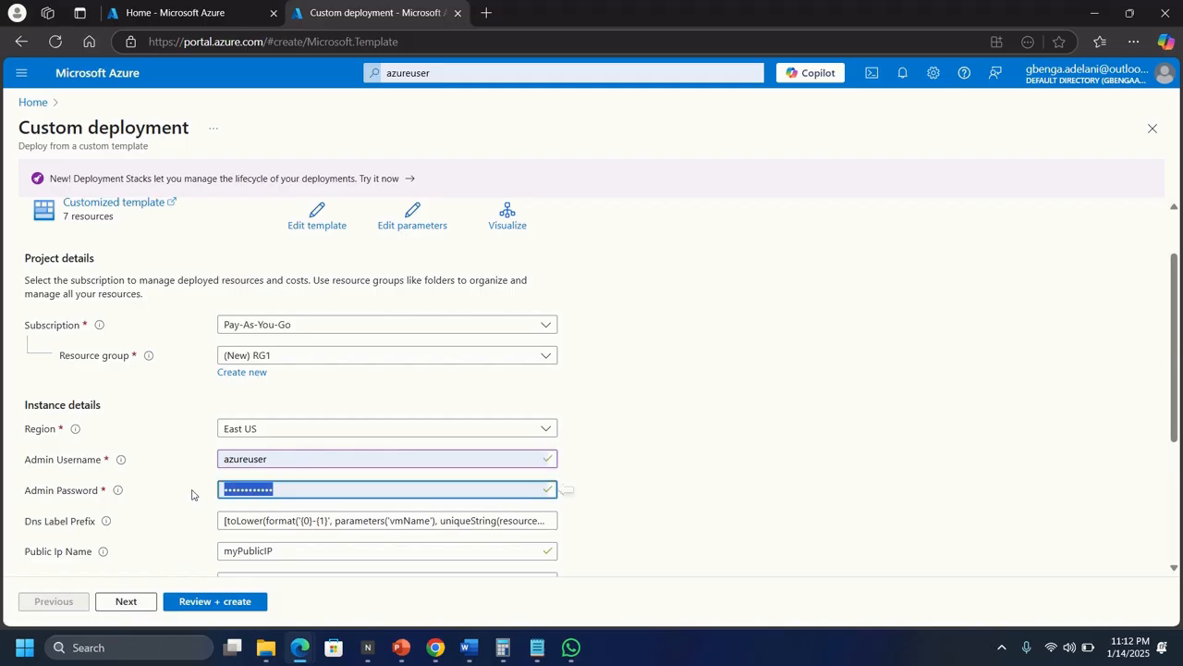
{"action": "type", "text": "••••"}
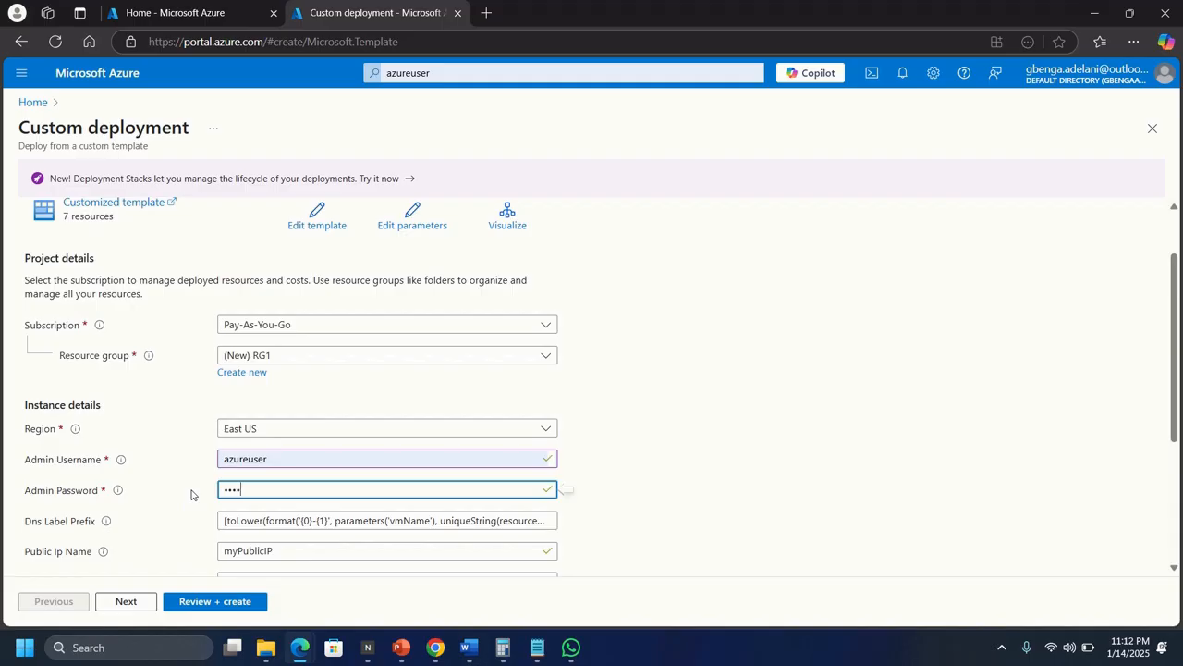
{"action": "type", "text": "••••••••"}
- Replace the Dns Label Prefix expression with myvmtemplate1759
{"action": "scroll", "coordinate": [534, 471], "scroll_direction": "down", "scroll_amount": 1}
{"action": "scroll", "coordinate": [535, 471], "scroll_direction": "down", "scroll_amount": 1}
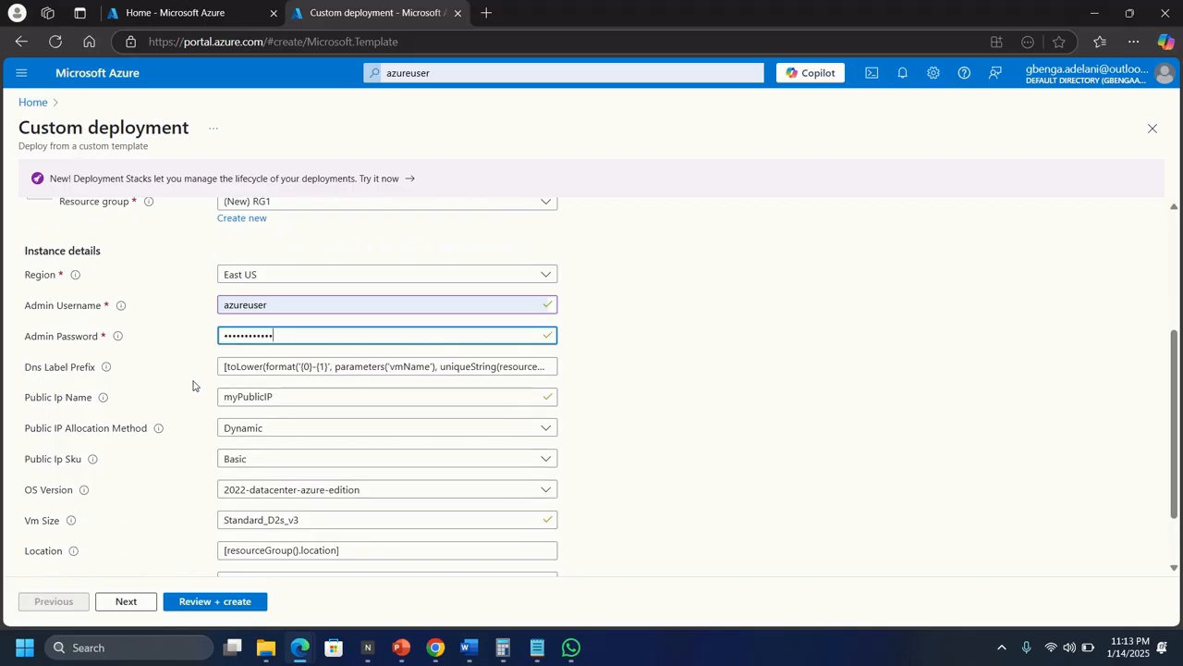
{"action": "left_click", "coordinate": [364, 368]}
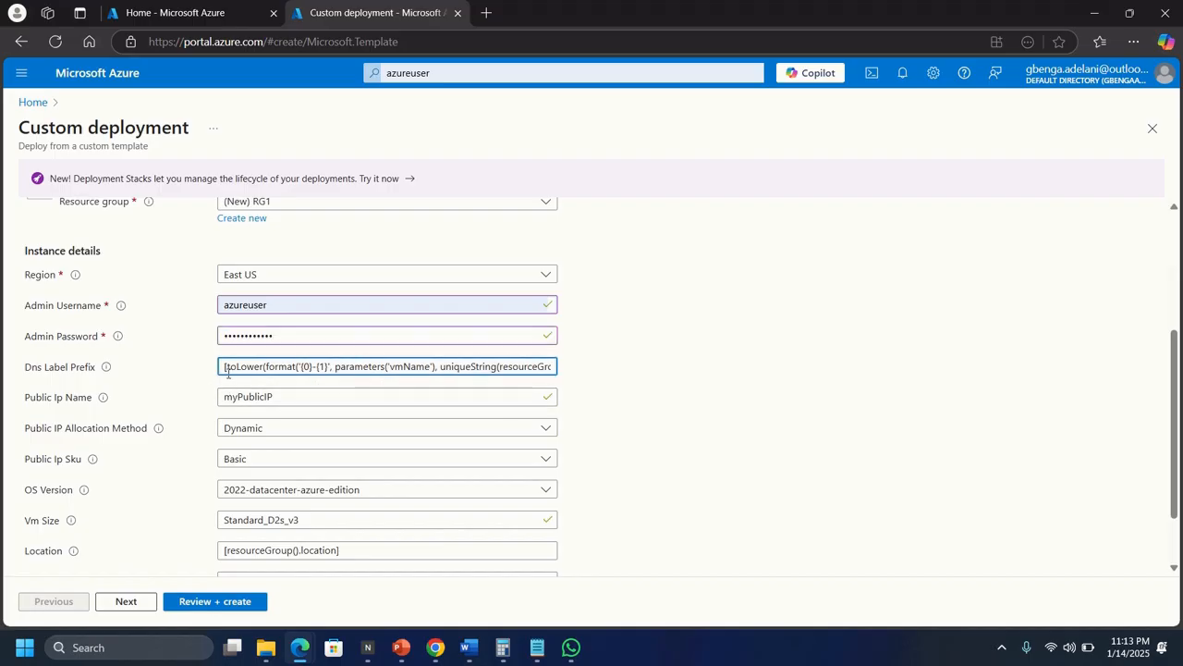
{"action": "left_click_drag", "start_coordinate": [222, 368], "coordinate": [574, 369]}
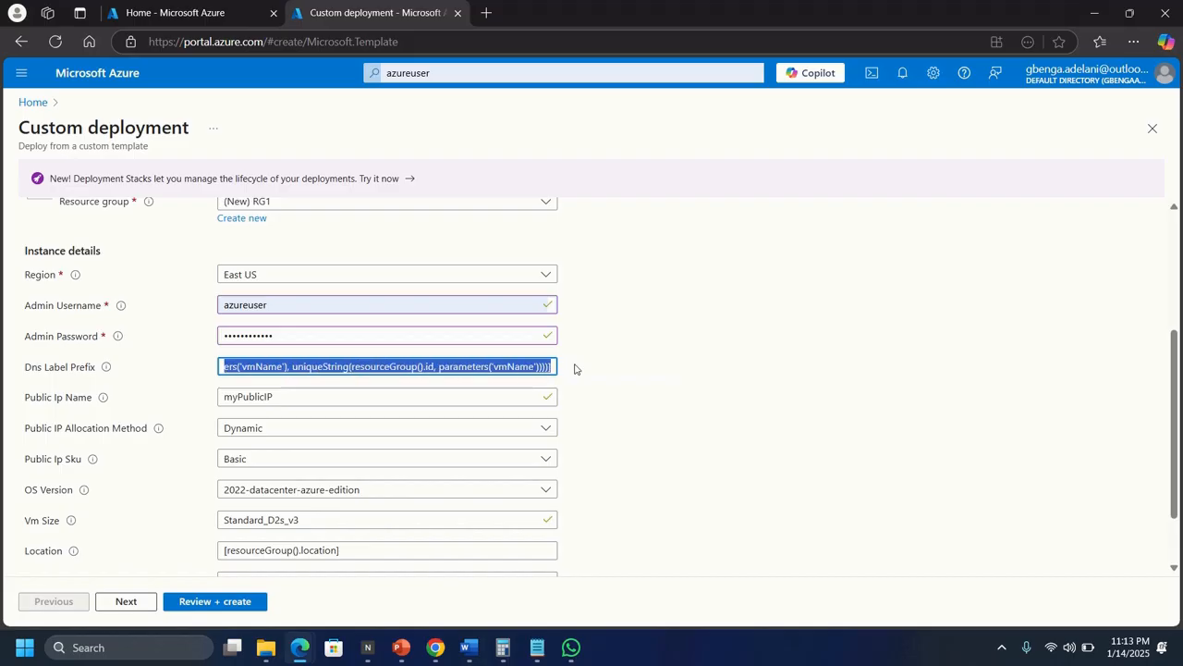
{"action": "key", "text": "BackSpace"}
{"action": "type", "text": "my"}
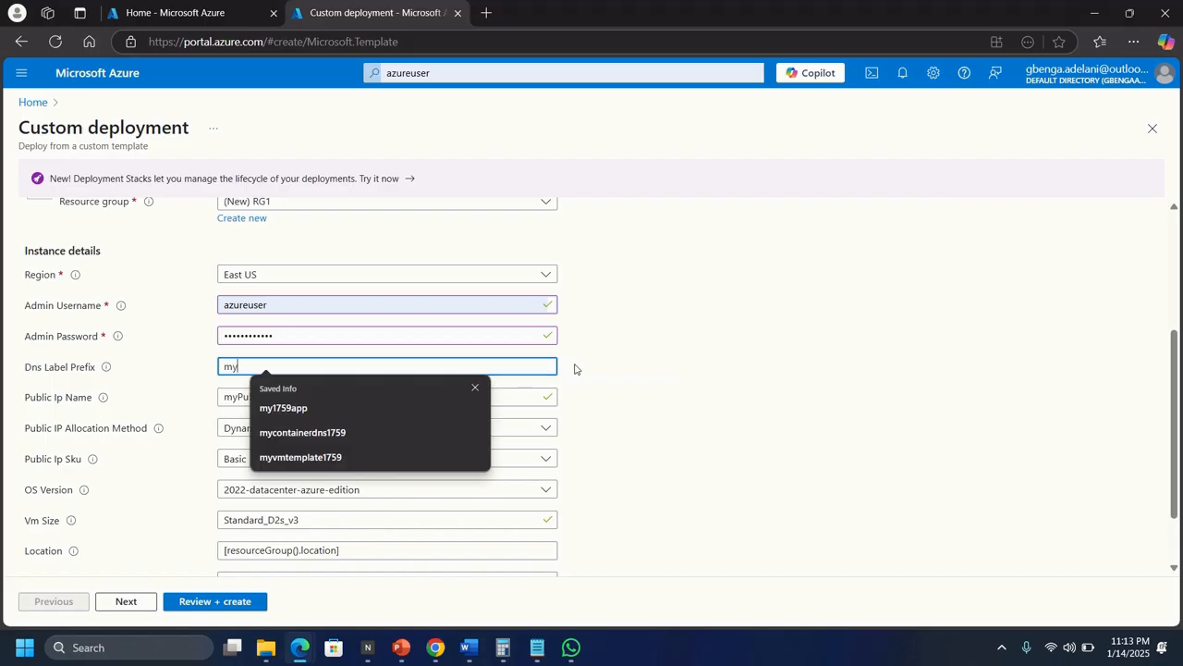
{"action": "type", "text": "vmtemplate1759"}
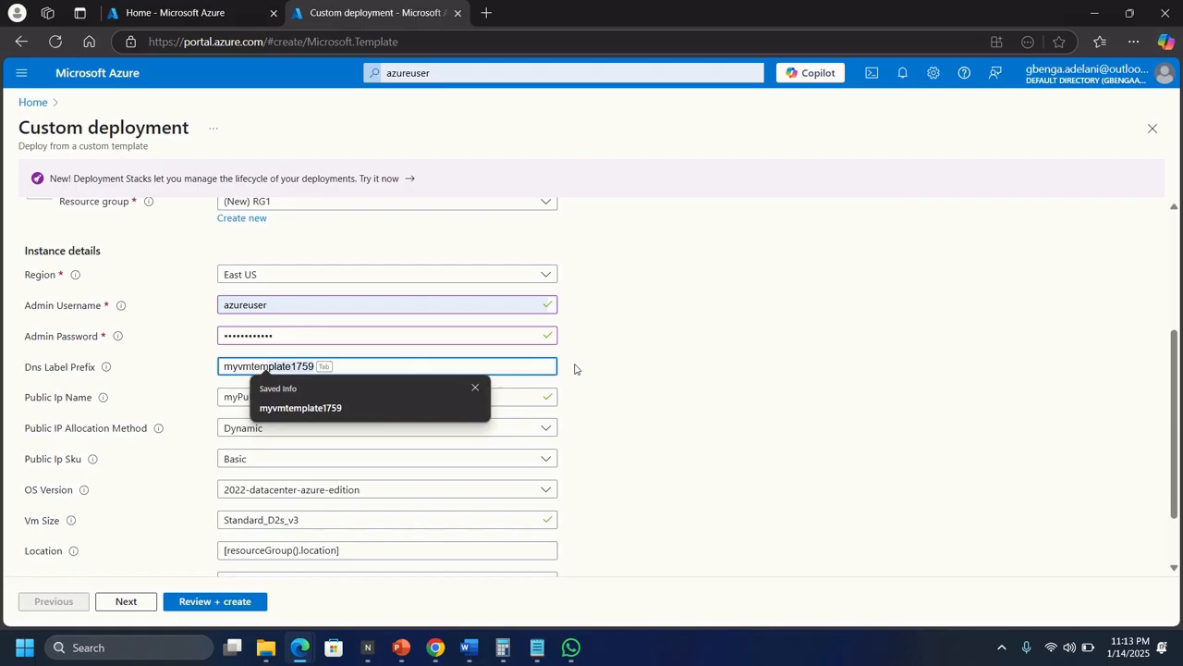
{"action": "key", "text": "Tab"}
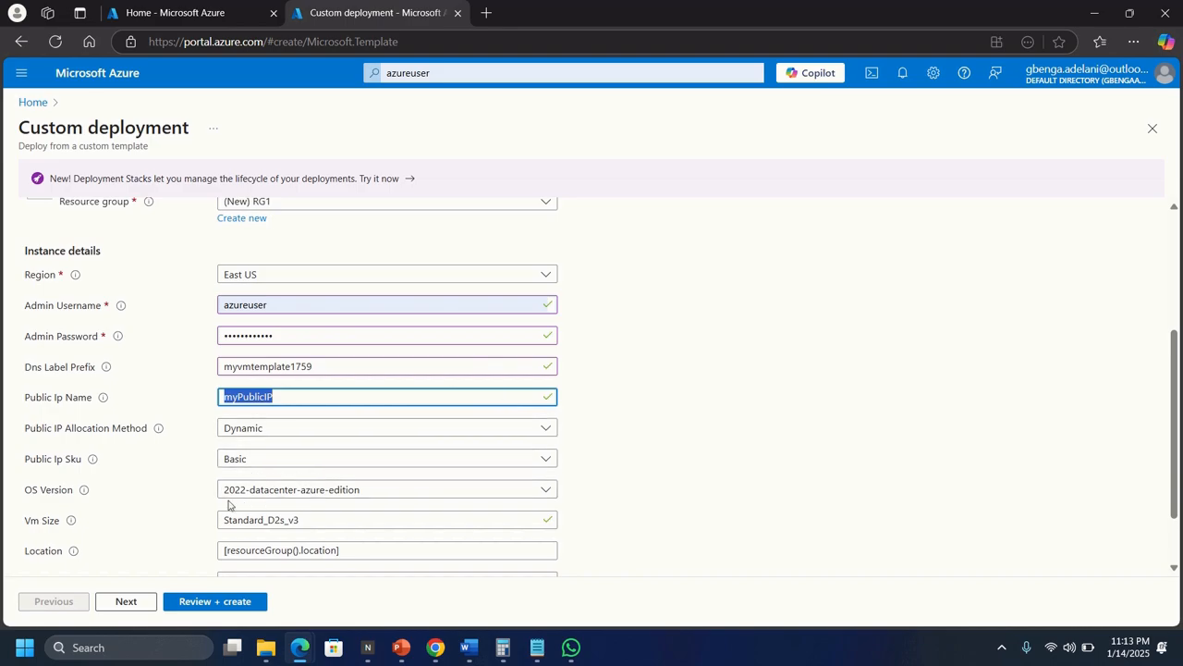
- Proceed to the deployment's final review and validation, and update the saved azureuser password in the browser
{"action": "mouse_move", "coordinate": [79, 497]}
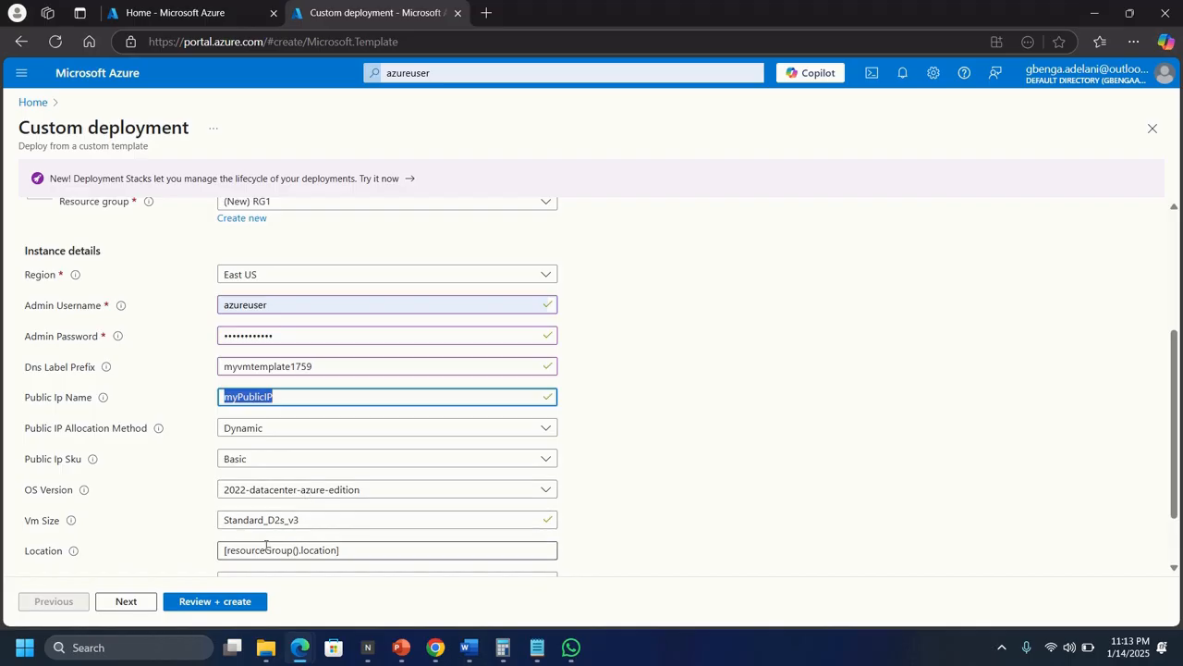
{"action": "left_click", "coordinate": [197, 606]}
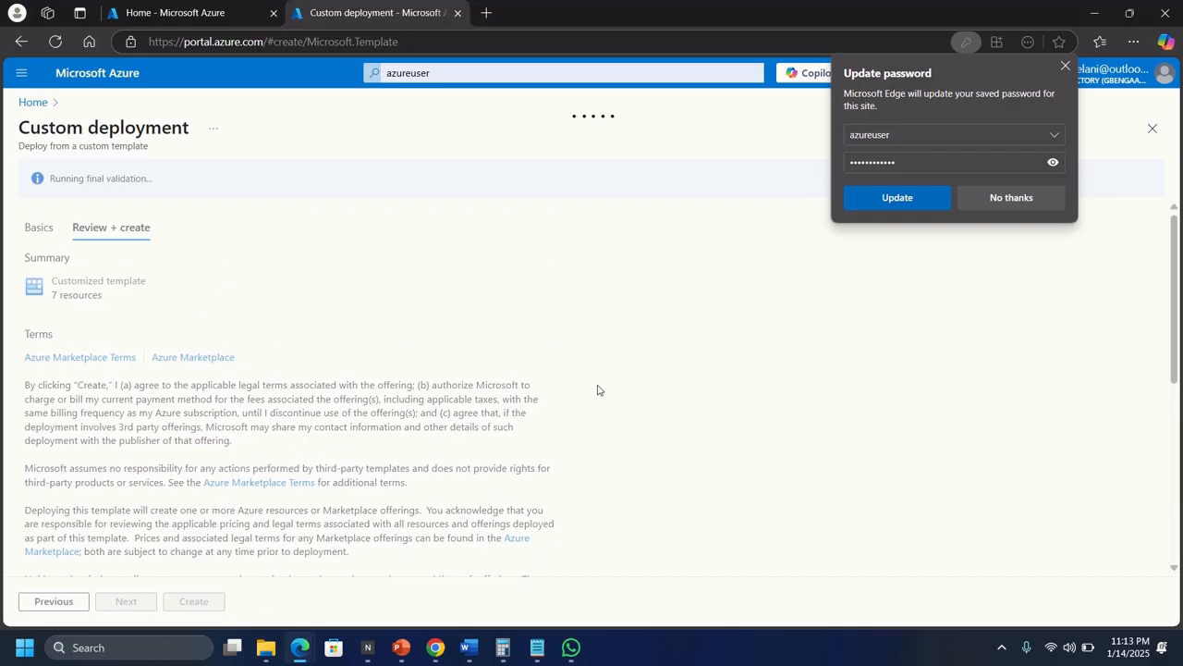
{"action": "left_click", "coordinate": [882, 197]}
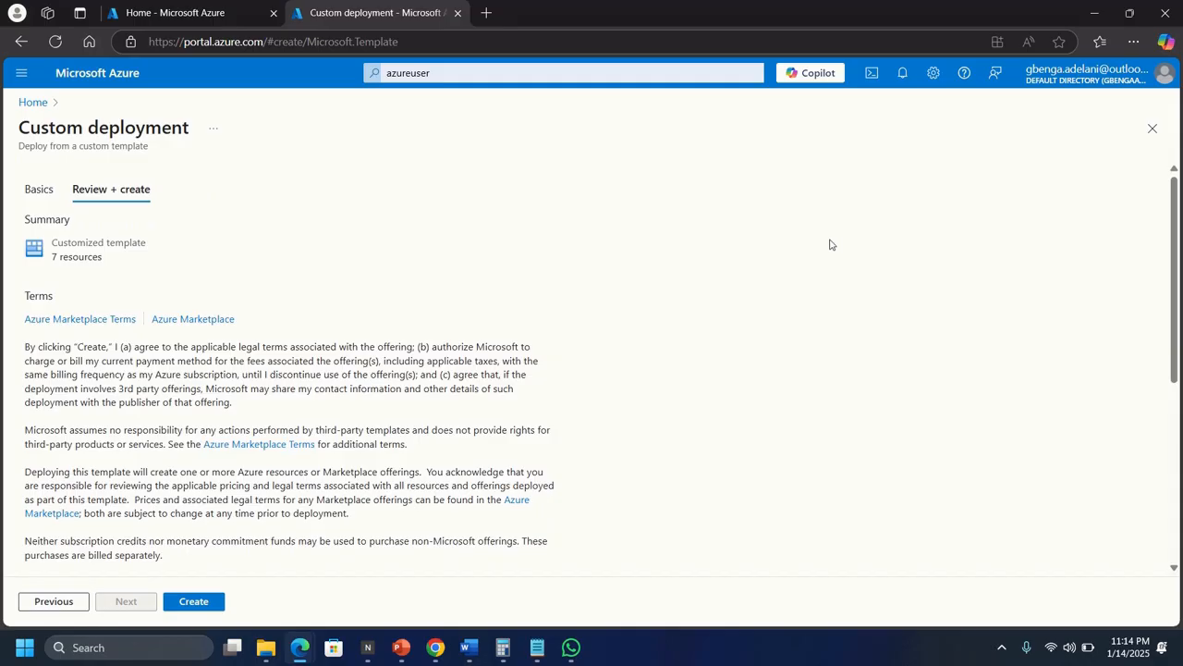
- Create the custom deployment and check its progress in the portal notifications
{"action": "left_click", "coordinate": [187, 606]}
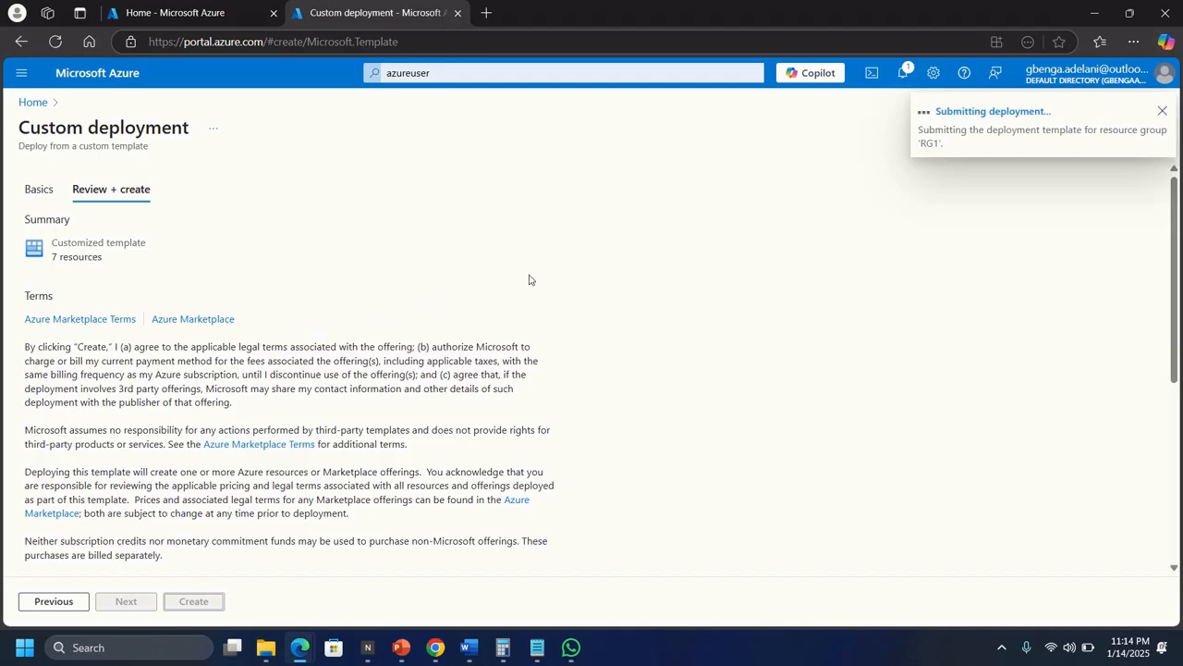
{"action": "left_click", "coordinate": [902, 74]}
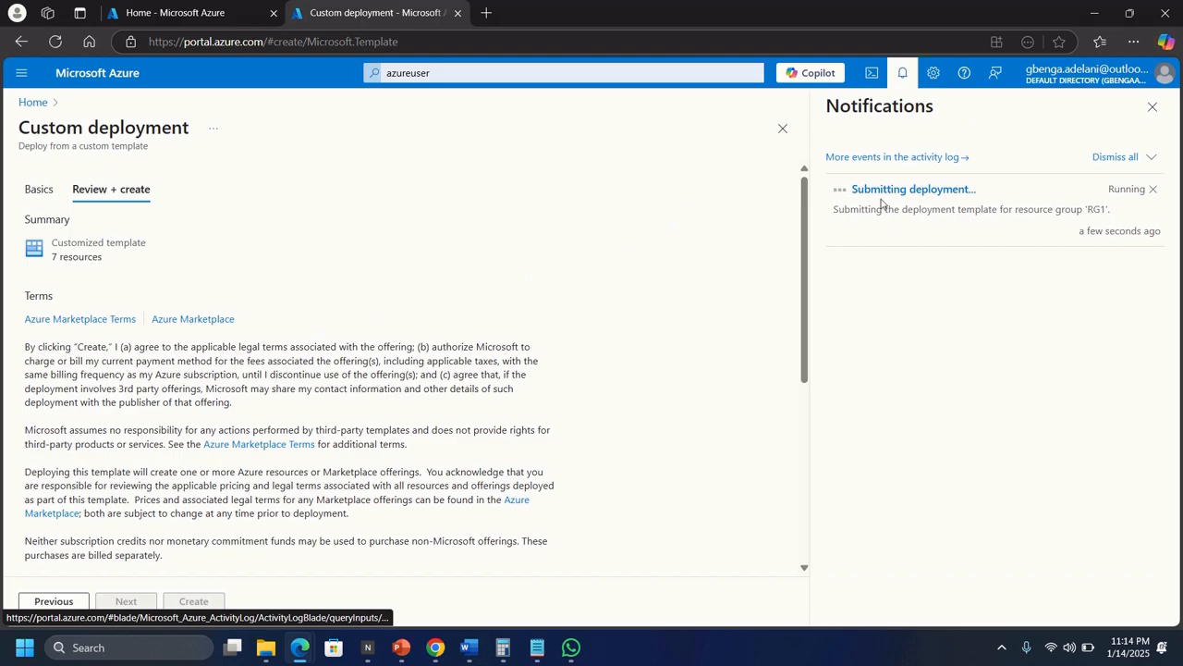
{"action": "left_click", "coordinate": [903, 74]}
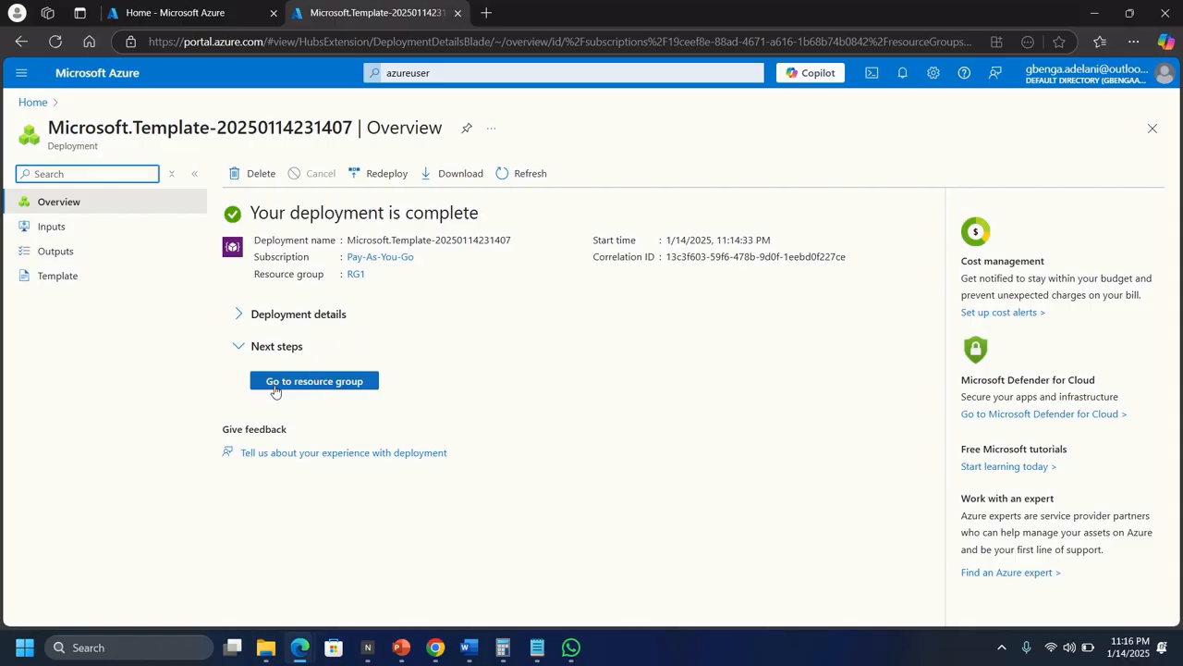
- Open resource group RG1 from the completed deployment, and again from the Resource groups list, to examine its deployed resources
{"action": "left_click", "coordinate": [291, 387]}
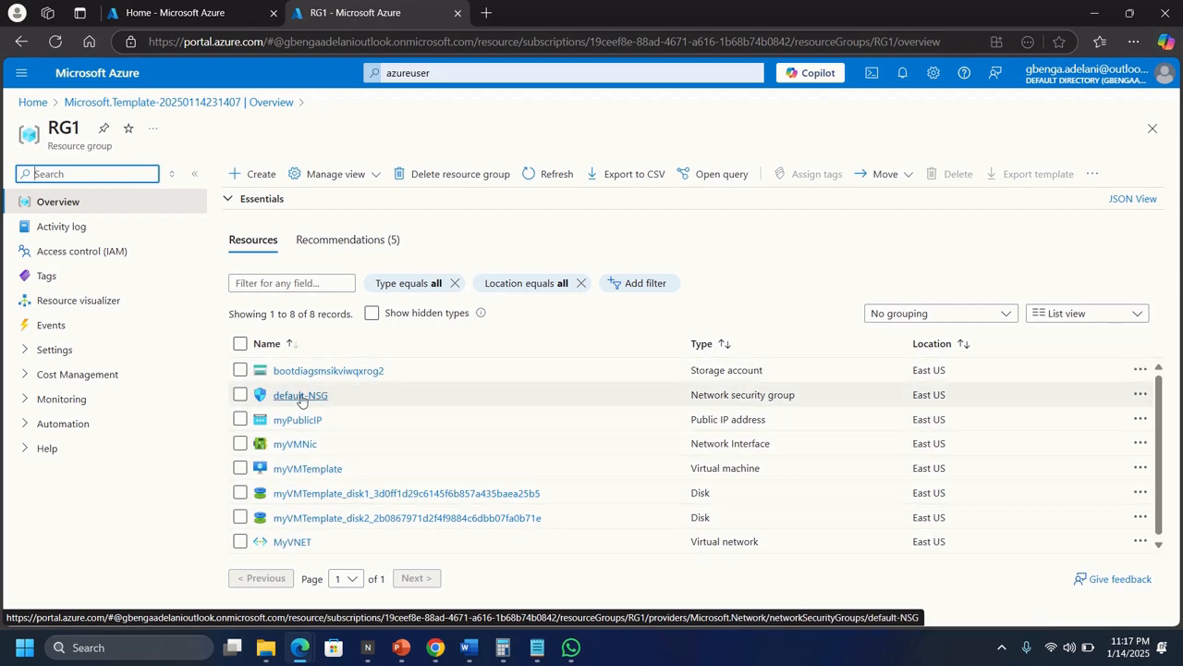
{"action": "left_click", "coordinate": [439, 68]}
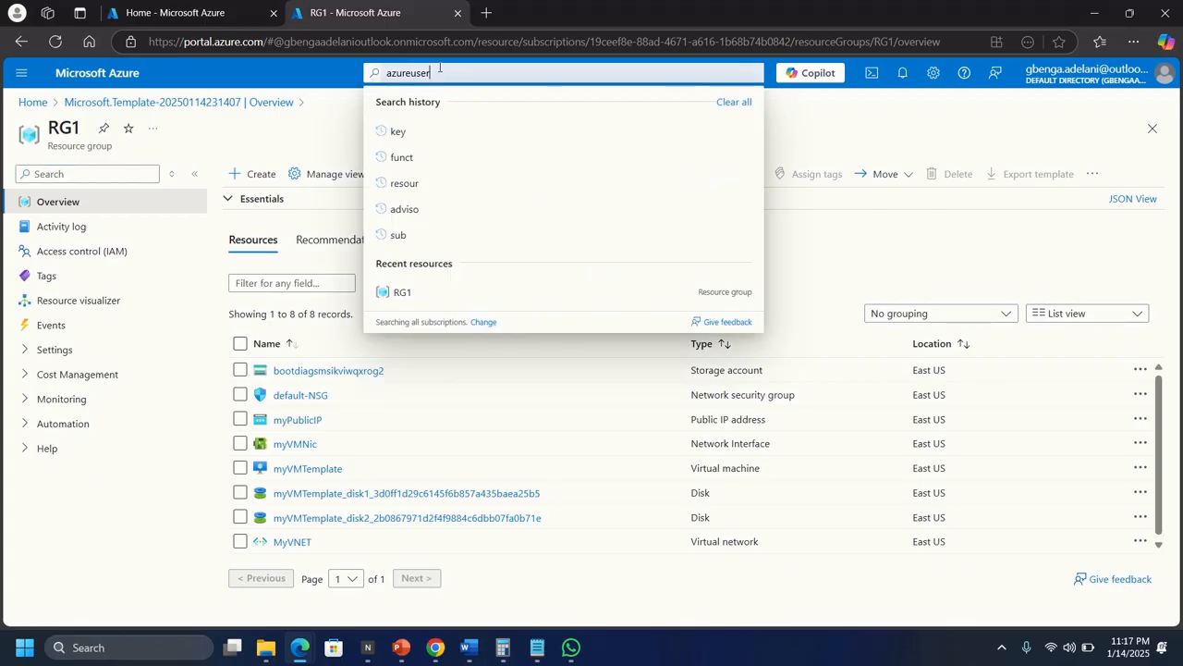
{"action": "left_click_drag", "start_coordinate": [433, 75], "coordinate": [332, 91]}
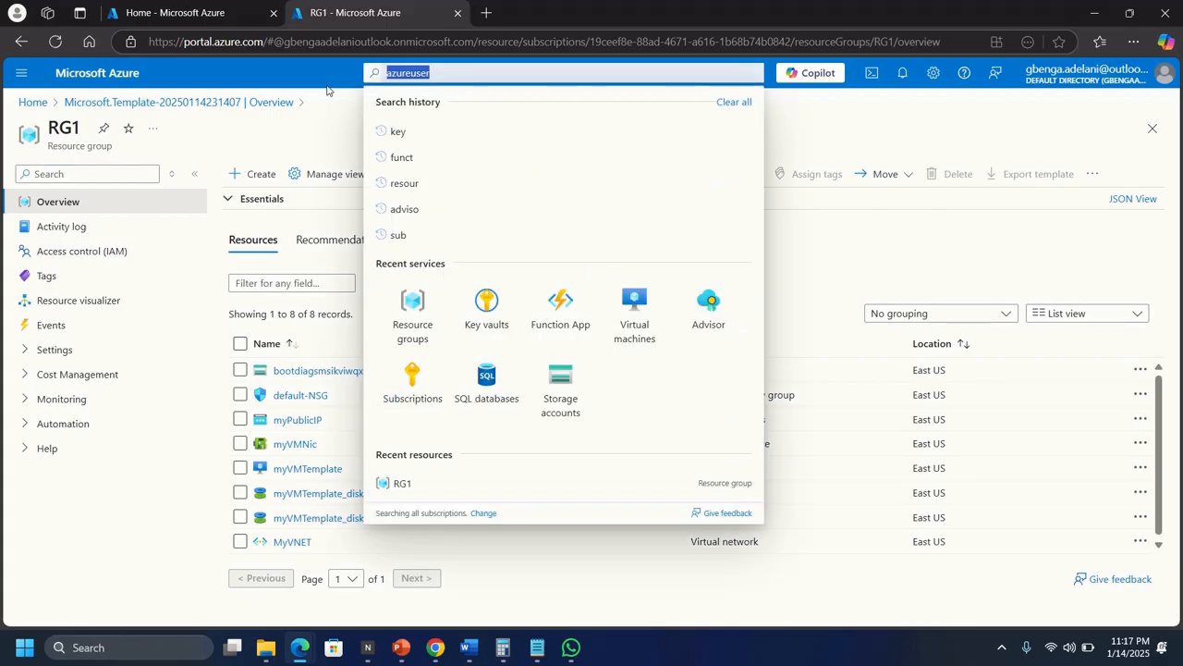
{"action": "left_click", "coordinate": [411, 320]}
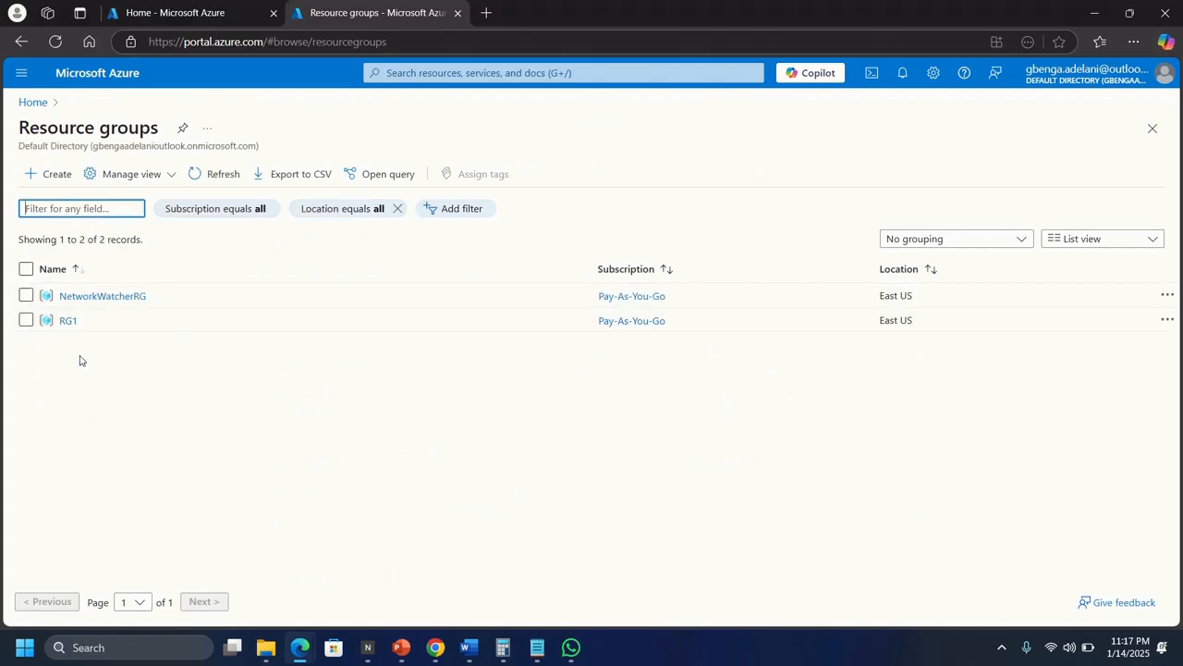
{"action": "left_click", "coordinate": [67, 321]}
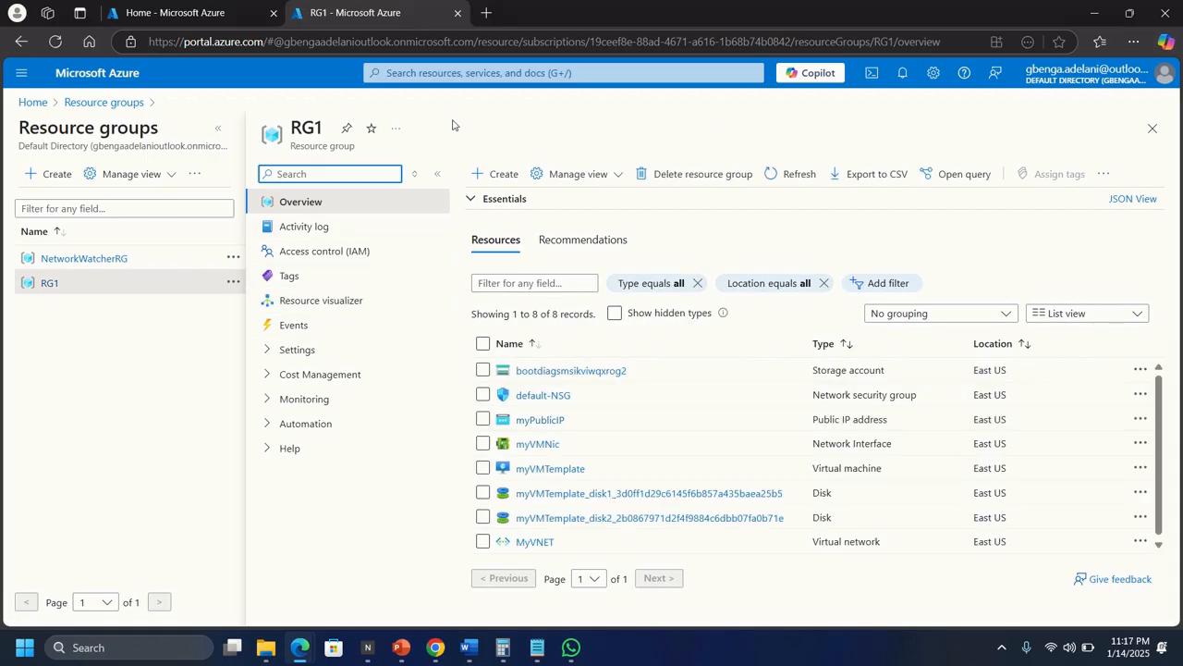
- Go to the Virtual machines service and open the myVMTemplate machine's overview to check its details
{"action": "left_click", "coordinate": [442, 72]}
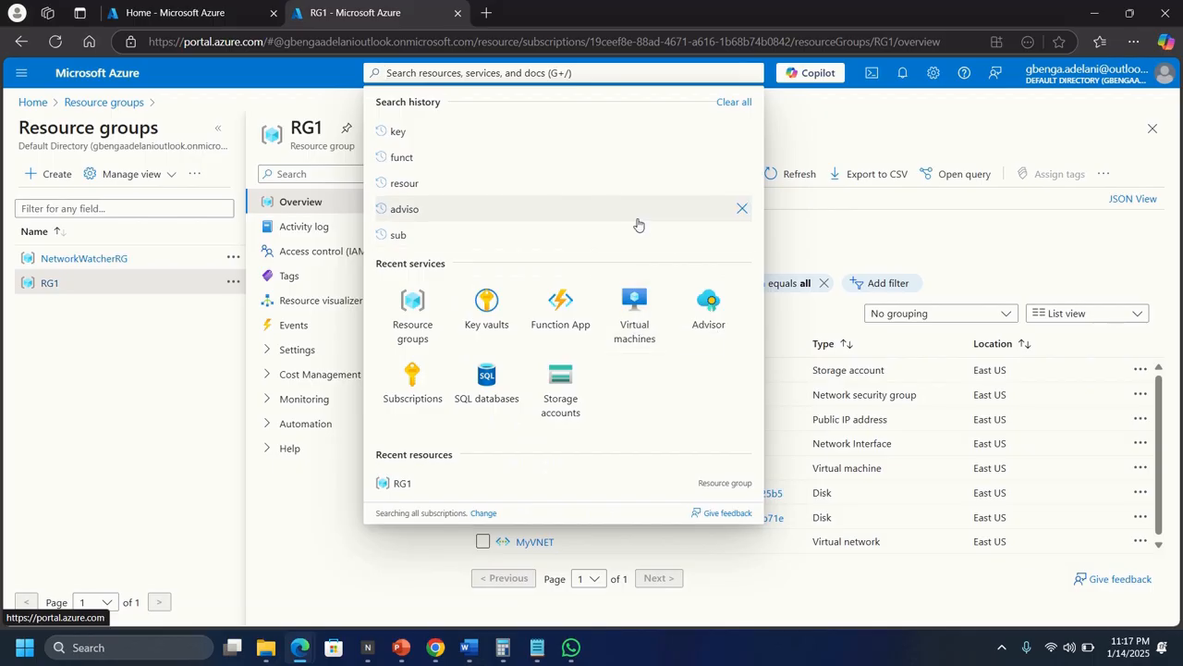
{"action": "left_click", "coordinate": [632, 320]}
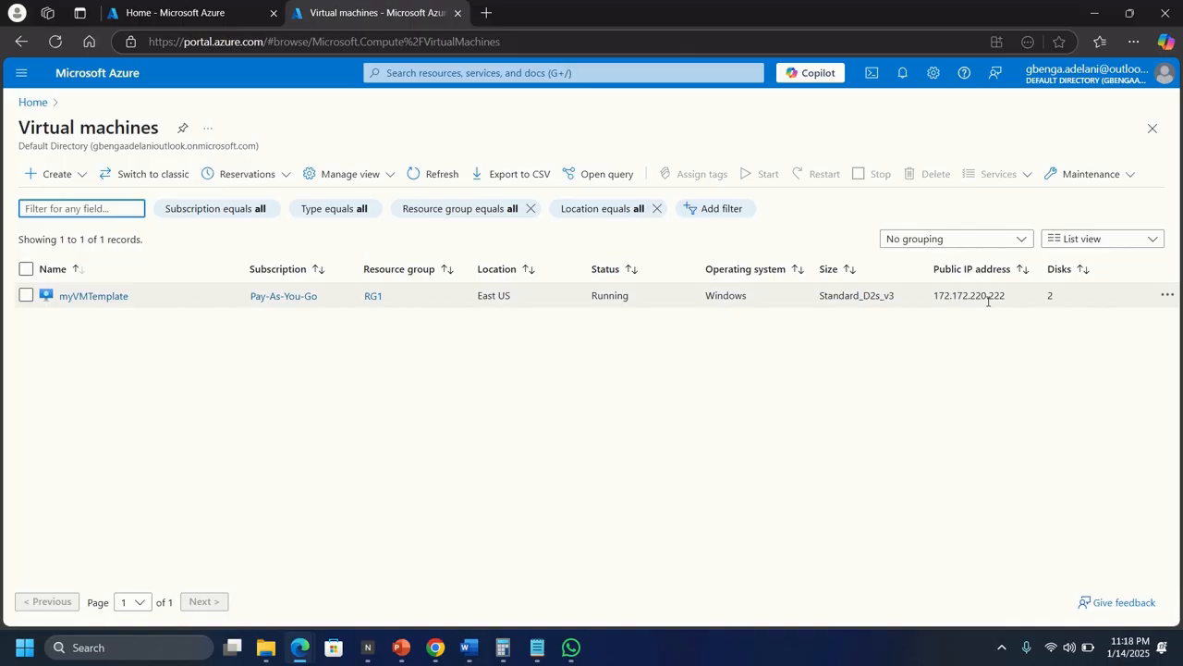
{"action": "left_click", "coordinate": [78, 304]}
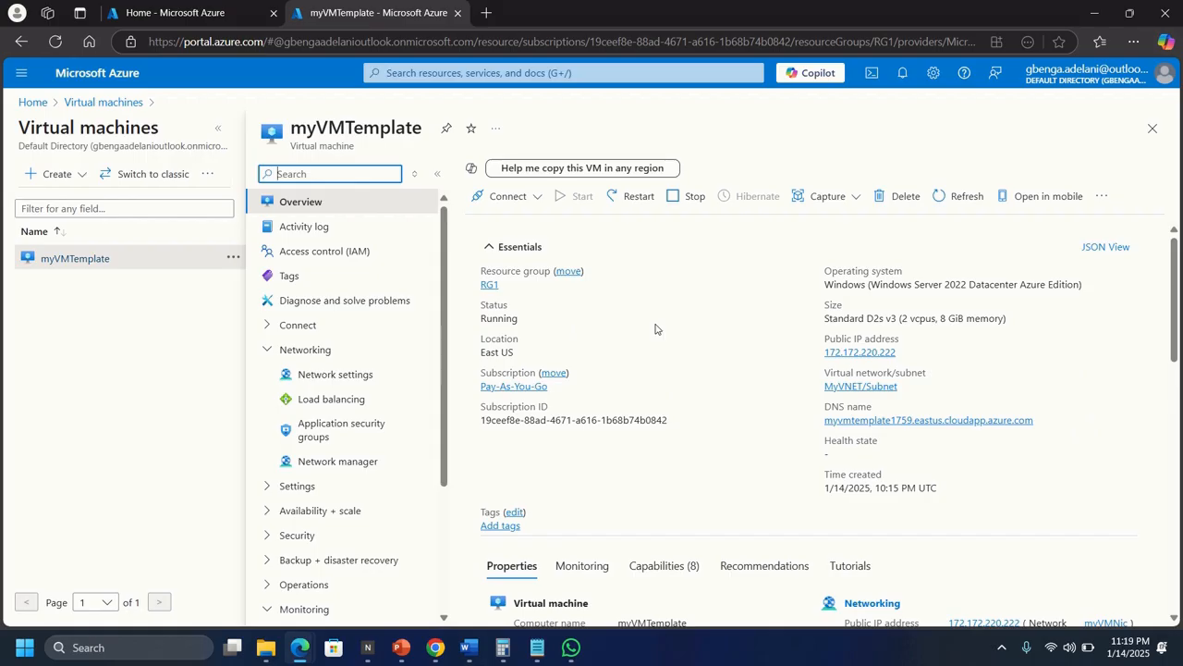
- Examine myVMTemplate's monitoring data, including health events, alerts and the availability, CPU and disk metrics, along with its essential properties
{"action": "left_click", "coordinate": [582, 567]}
{"action": "scroll", "coordinate": [1021, 502], "scroll_direction": "down", "scroll_amount": 2}
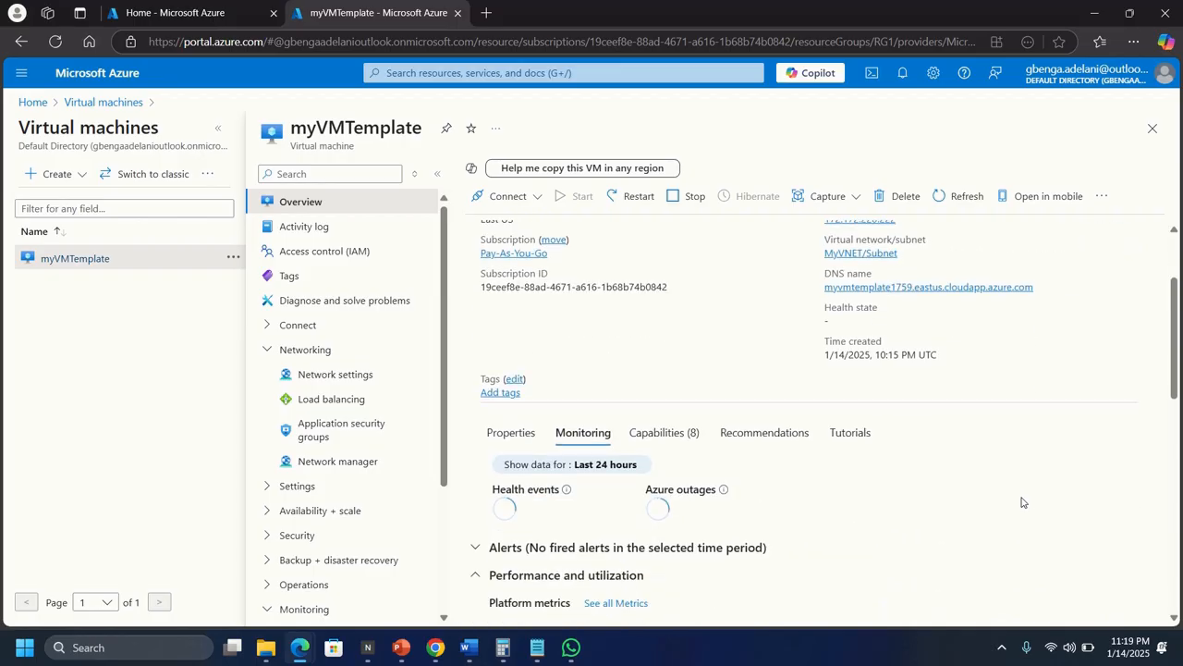
{"action": "scroll", "coordinate": [1022, 502], "scroll_direction": "down", "scroll_amount": 1}
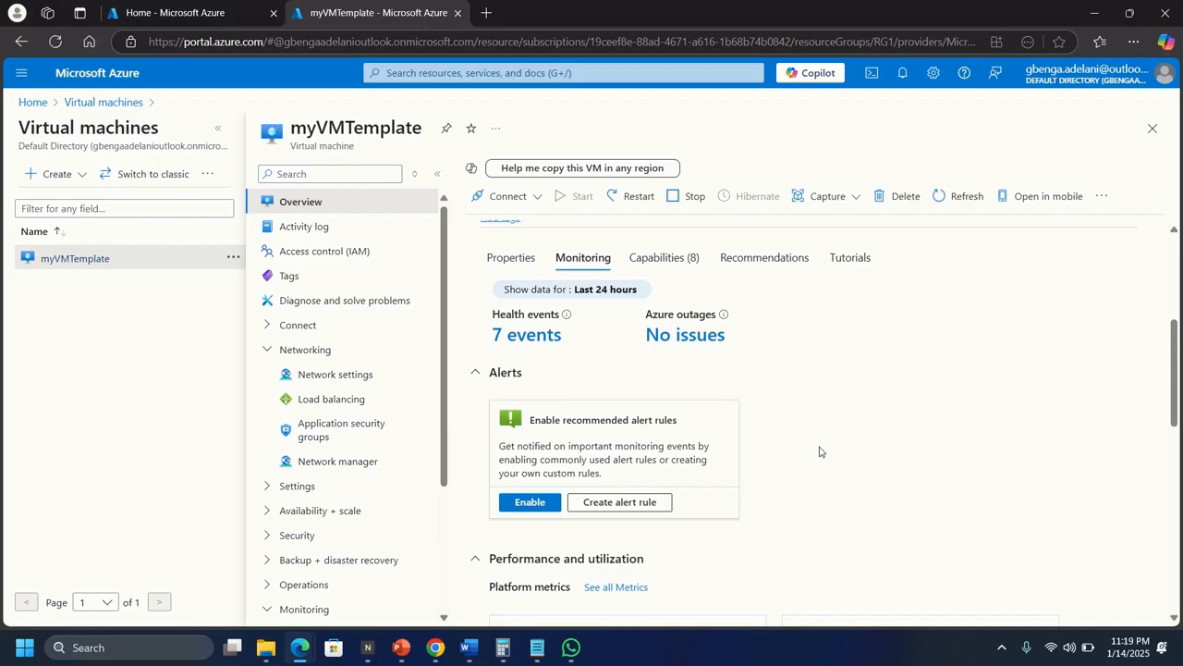
{"action": "scroll", "coordinate": [819, 451], "scroll_direction": "down", "scroll_amount": 2}
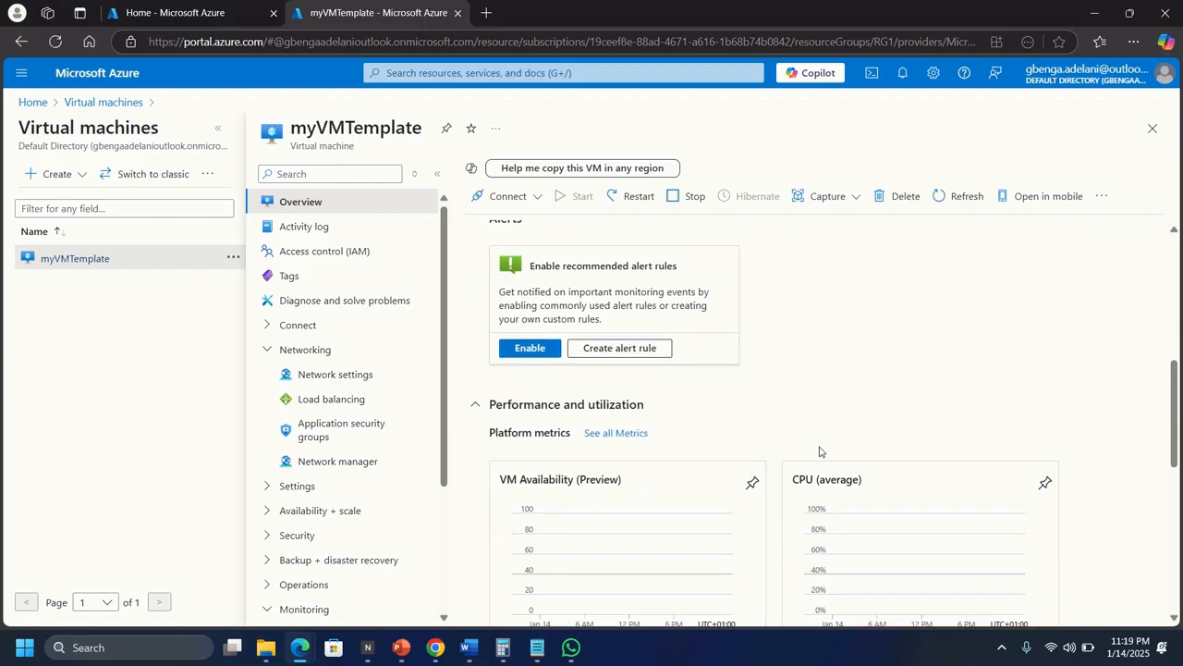
{"action": "scroll", "coordinate": [819, 451], "scroll_direction": "down", "scroll_amount": 2}
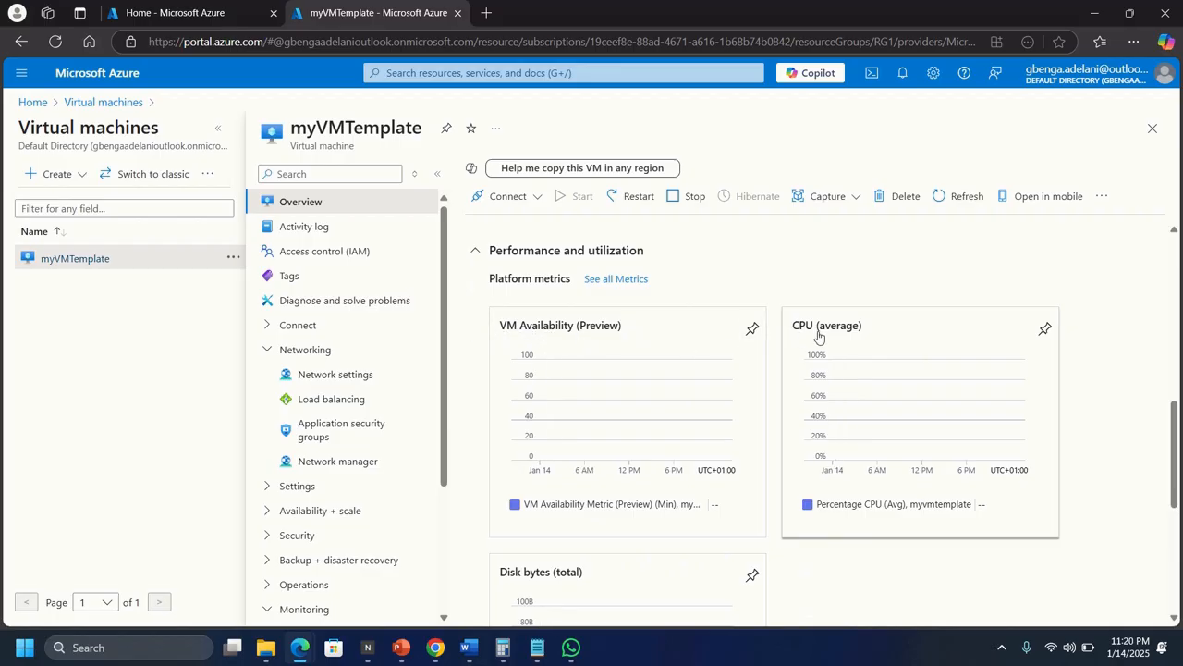
{"action": "scroll", "coordinate": [816, 337], "scroll_direction": "down", "scroll_amount": 3}
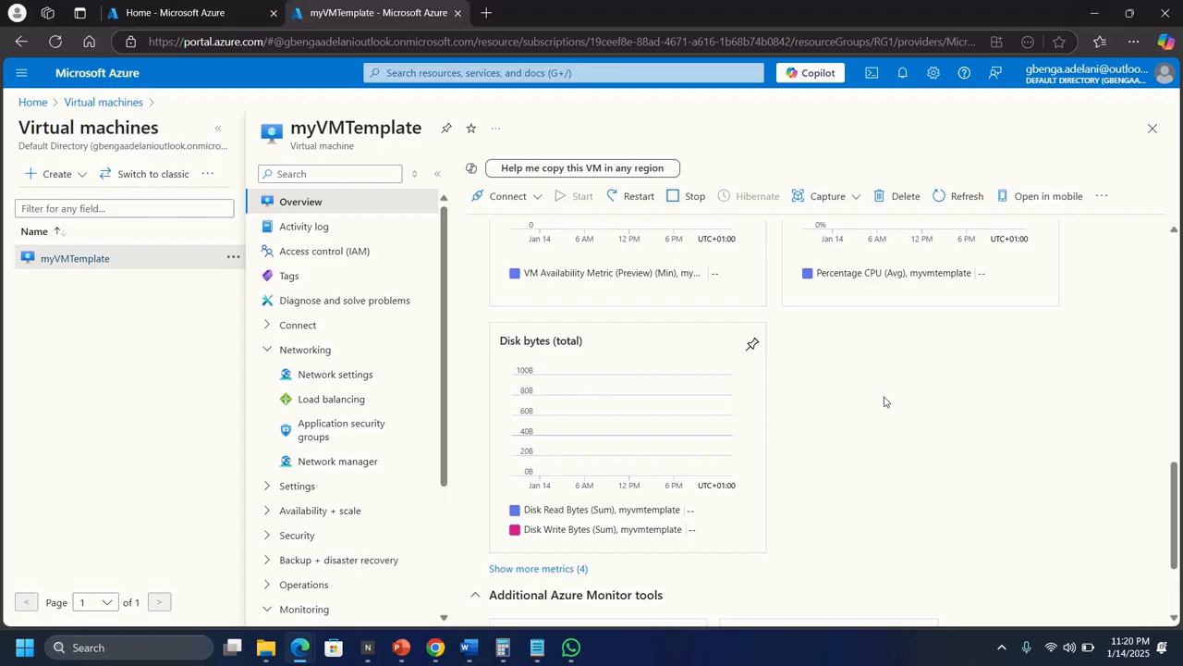
{"action": "scroll", "coordinate": [883, 444], "scroll_direction": "up", "scroll_amount": 10}
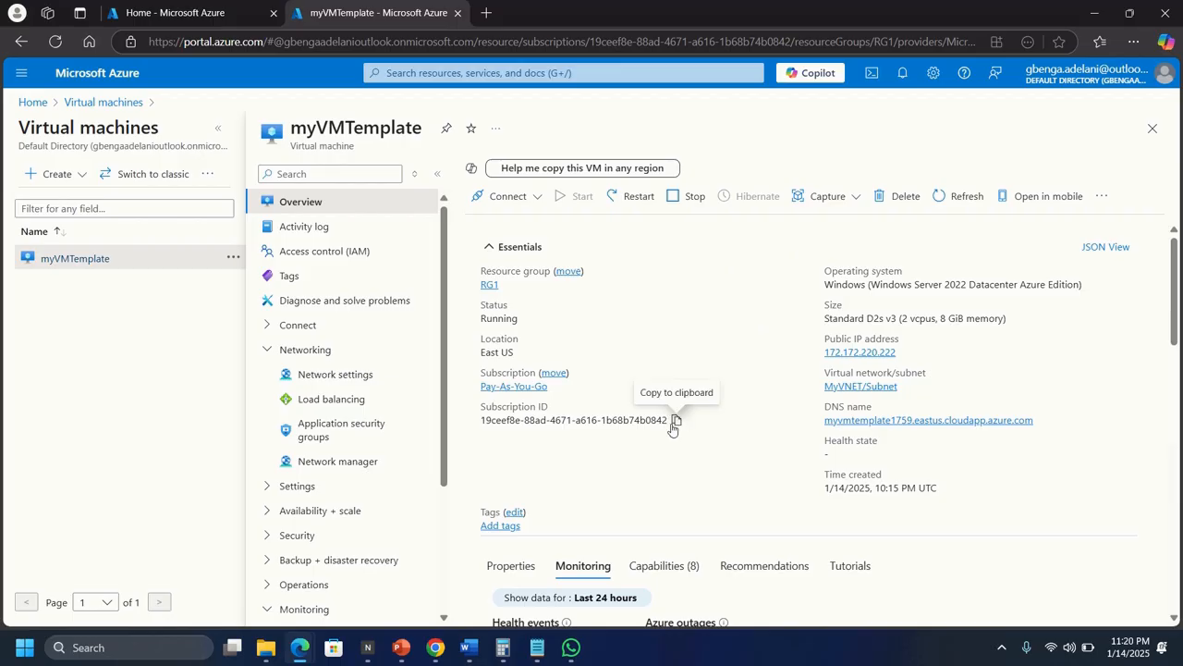
{"action": "scroll", "coordinate": [840, 512], "scroll_direction": "down", "scroll_amount": 5}
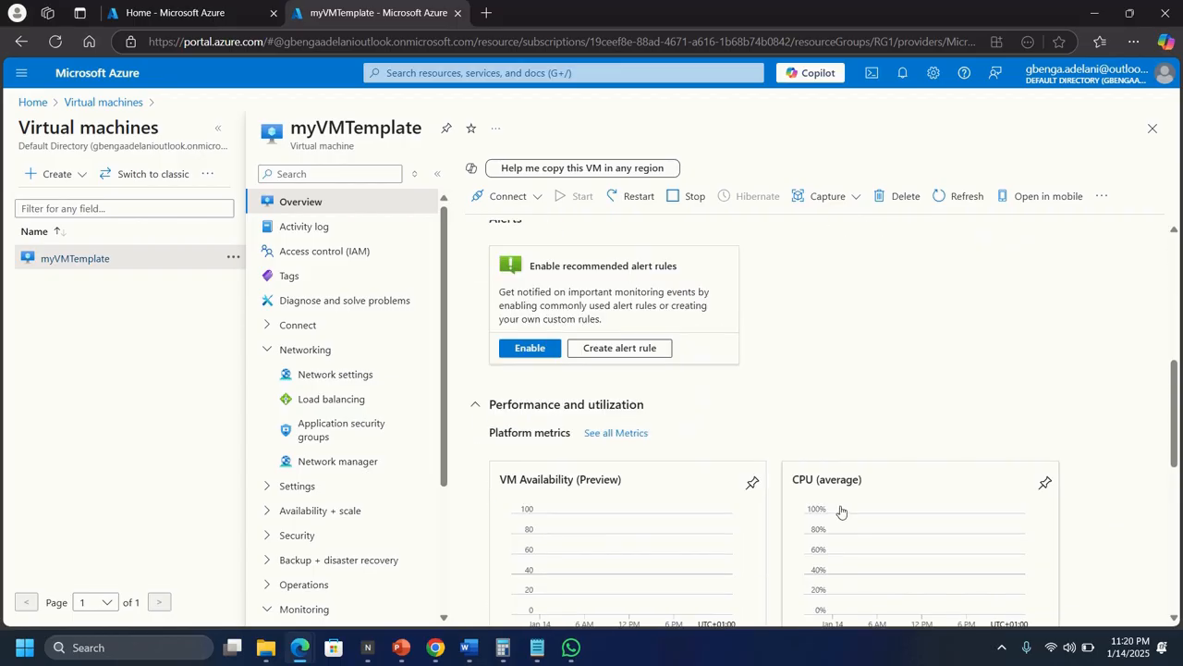
{"action": "scroll", "coordinate": [841, 513], "scroll_direction": "down", "scroll_amount": 2}
{"action": "scroll", "coordinate": [841, 512], "scroll_direction": "down", "scroll_amount": 3}
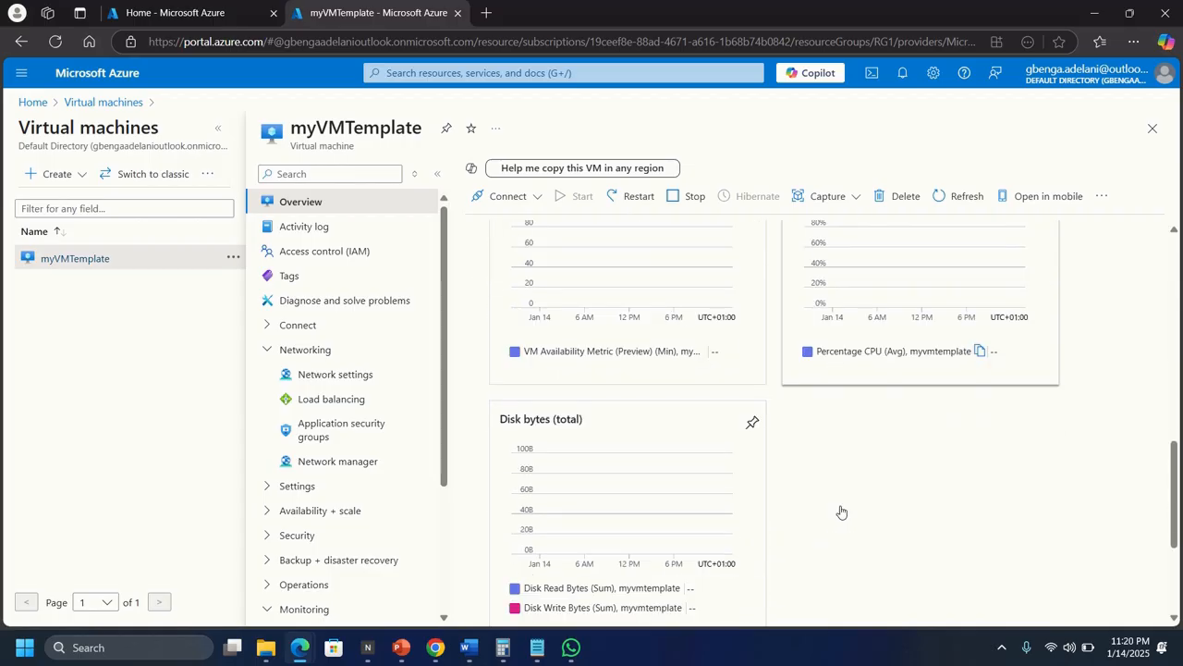